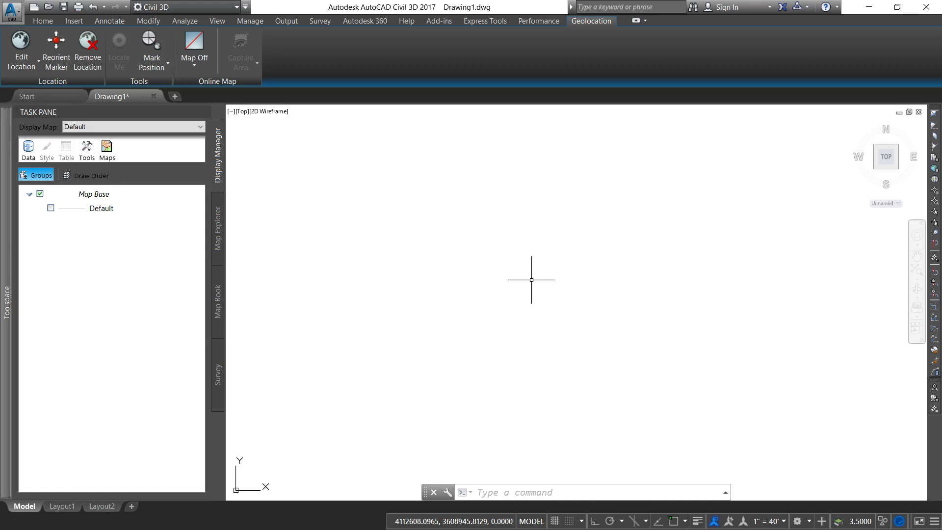
# Assign the IA83-NF coordinate system (NAD83 Iowa State Planes, North Zone, US Foot) to the drawing using MAPCSASSIGN
pyautogui.write('ma')
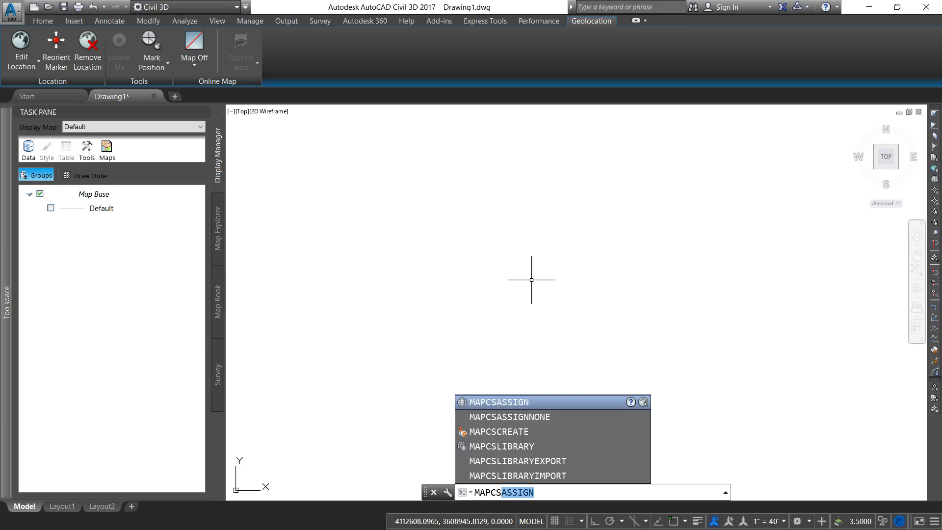
pyautogui.press('Return')
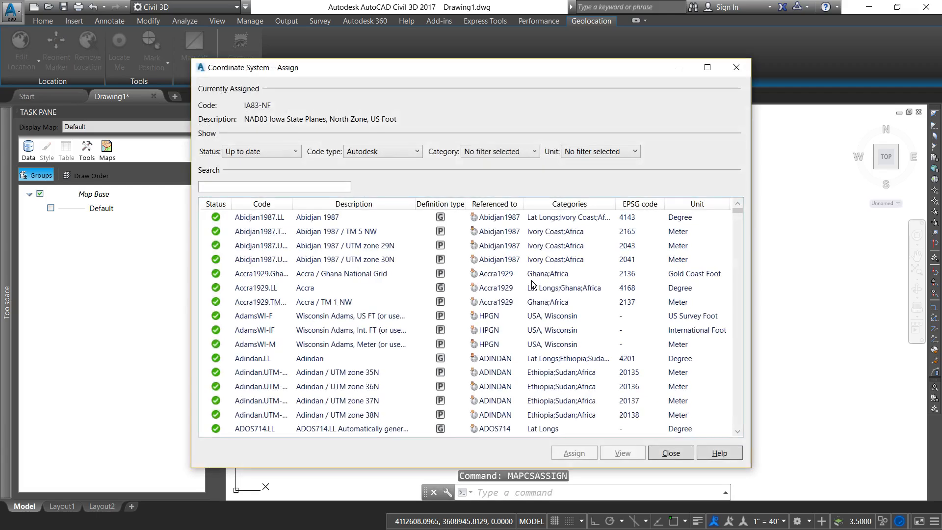
pyautogui.click(240, 187)
pyautogui.write('ia83-nf')
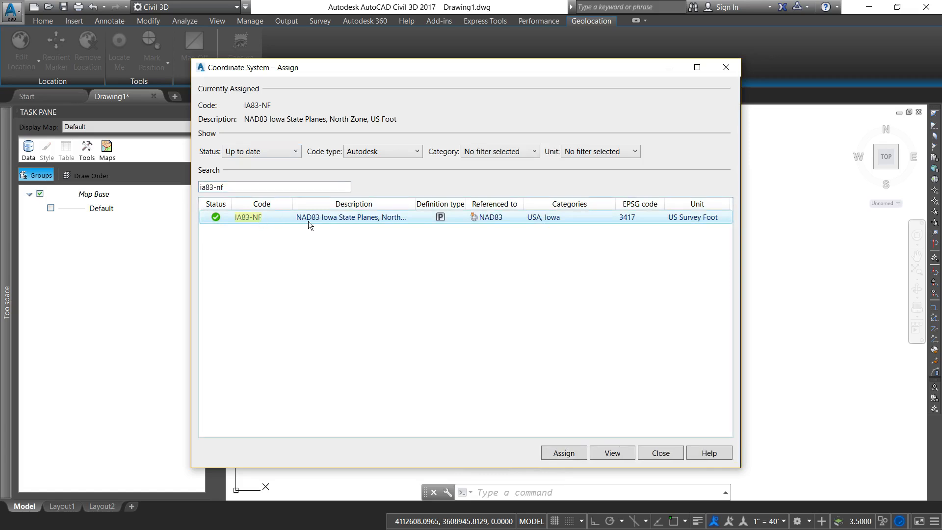
pyautogui.doubleClick(328, 222)
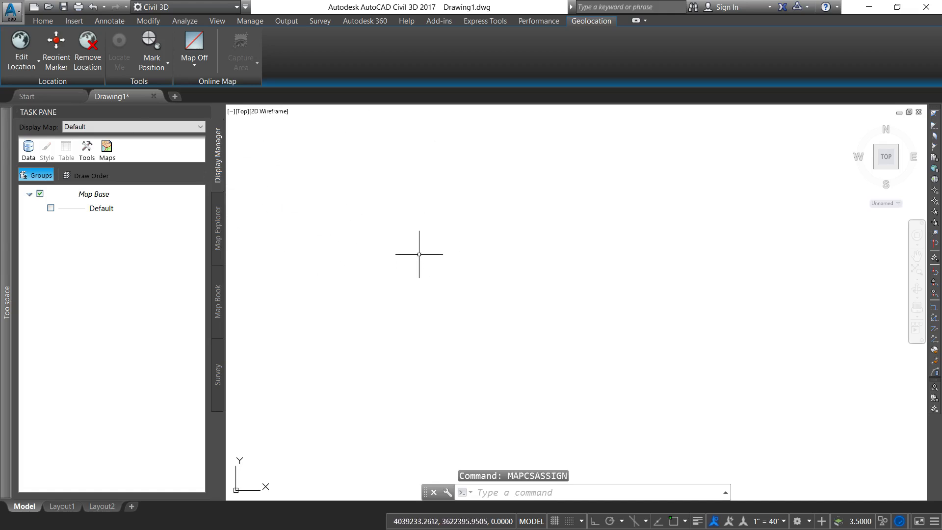
# Turn on the map Task Pane with the MAPWSPACE command, accepting the On option
pyautogui.moveTo(8, 192)
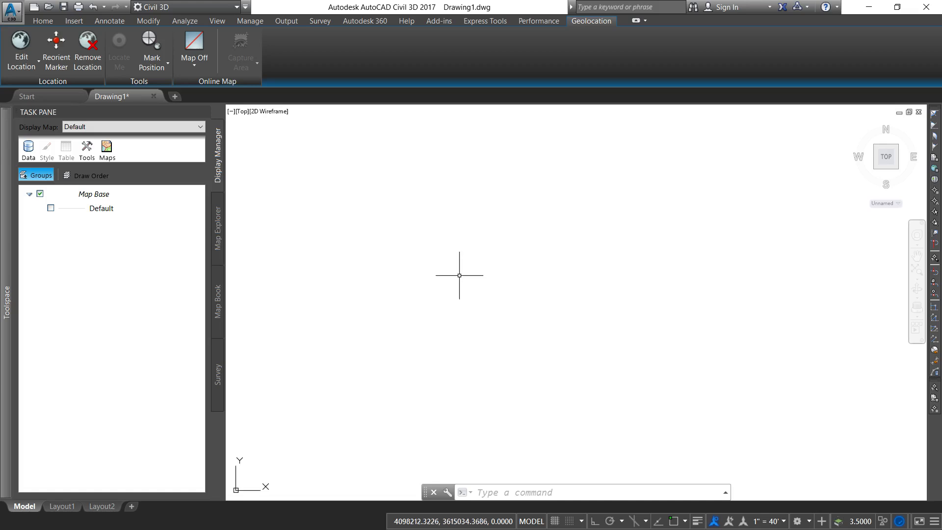
pyautogui.write('map')
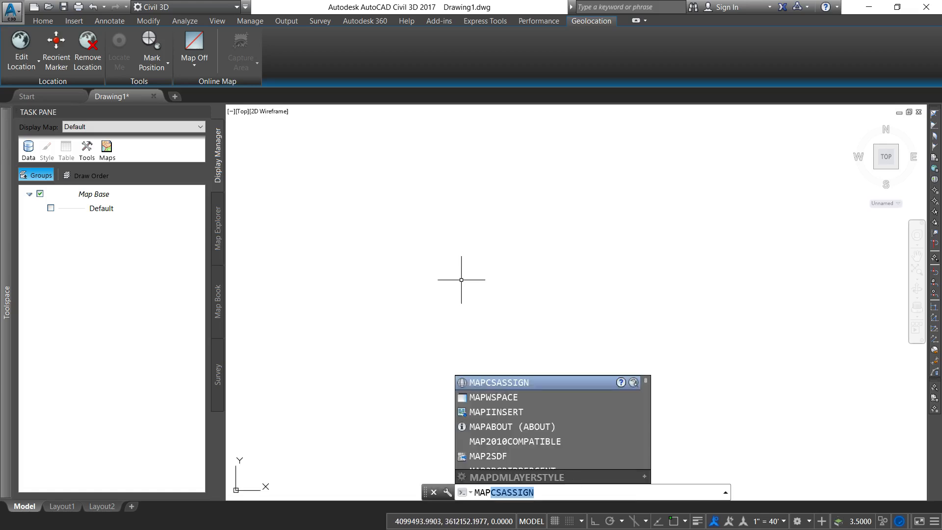
pyautogui.write('wsp')
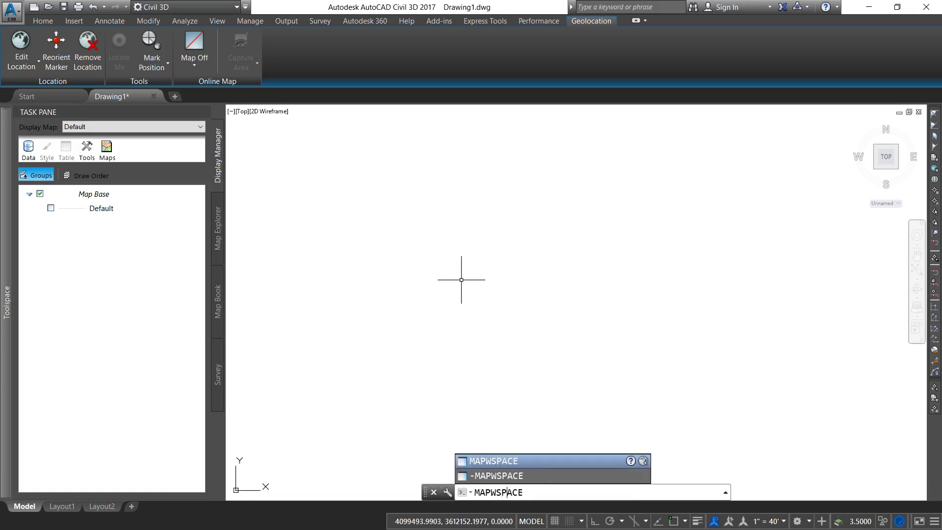
pyautogui.press('Return')
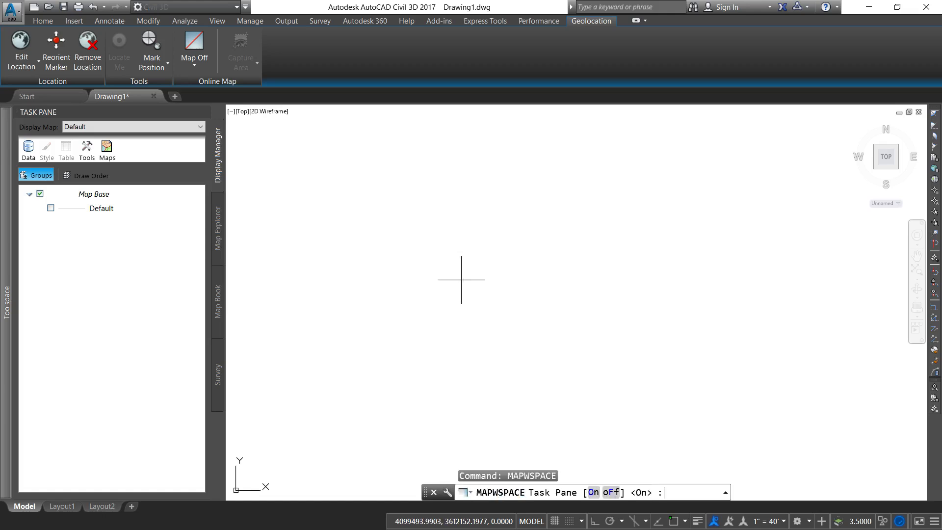
pyautogui.press('Return')
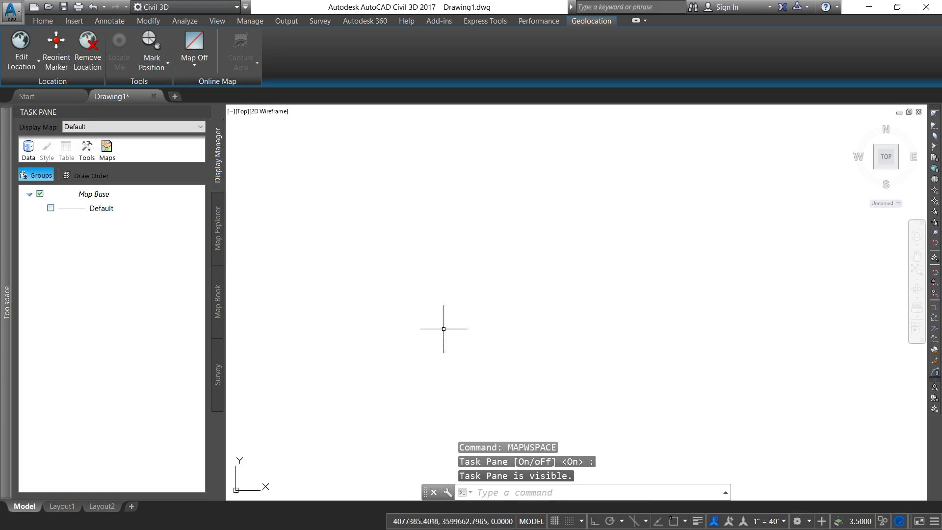
# Open the data connection manager and delete the existing Iowa Rail_1 SHP connection
pyautogui.moveTo(20, 150)
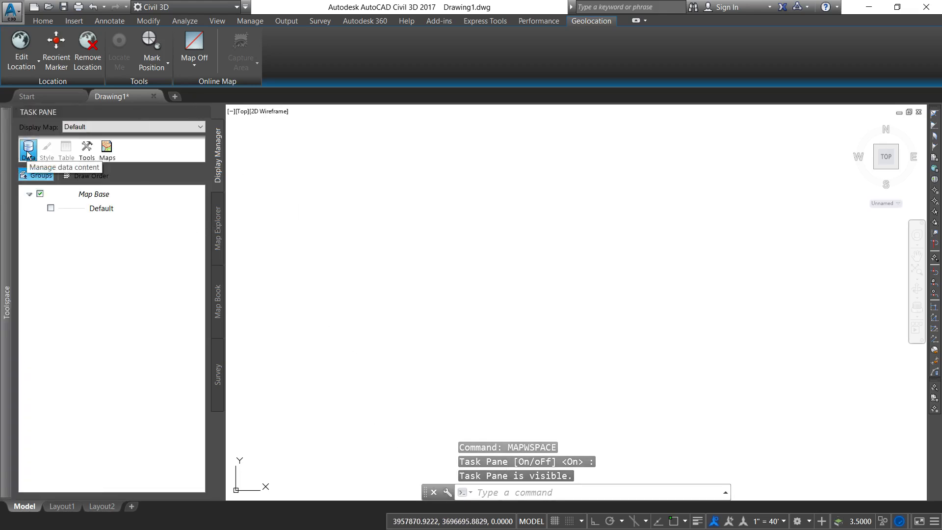
pyautogui.click(28, 149)
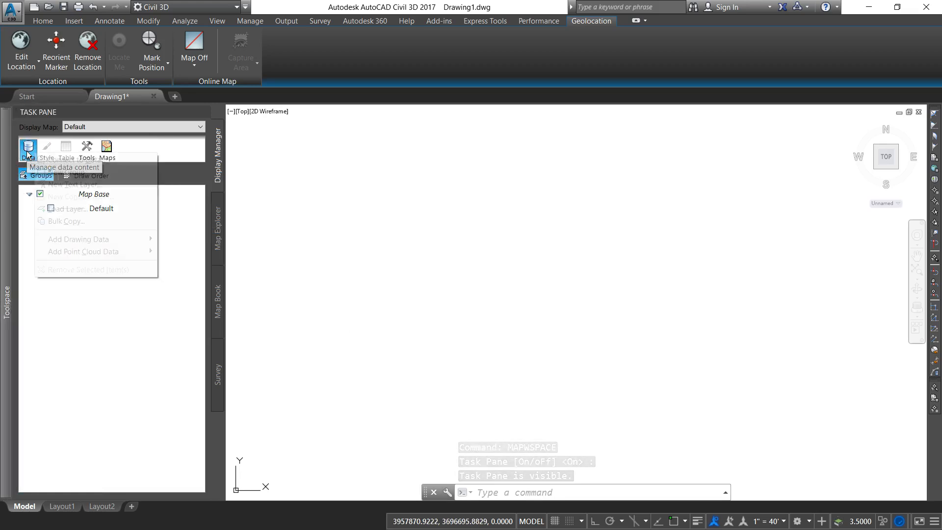
pyautogui.click(64, 160)
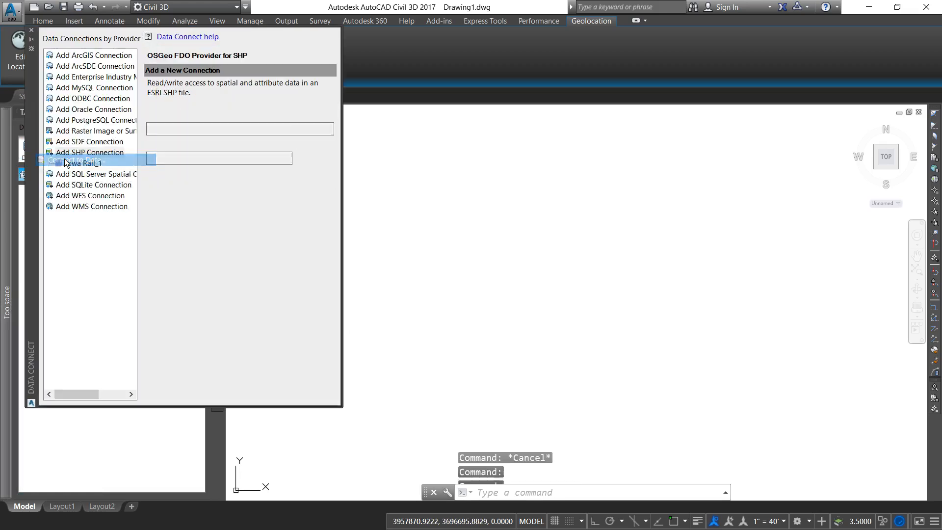
pyautogui.click(90, 166)
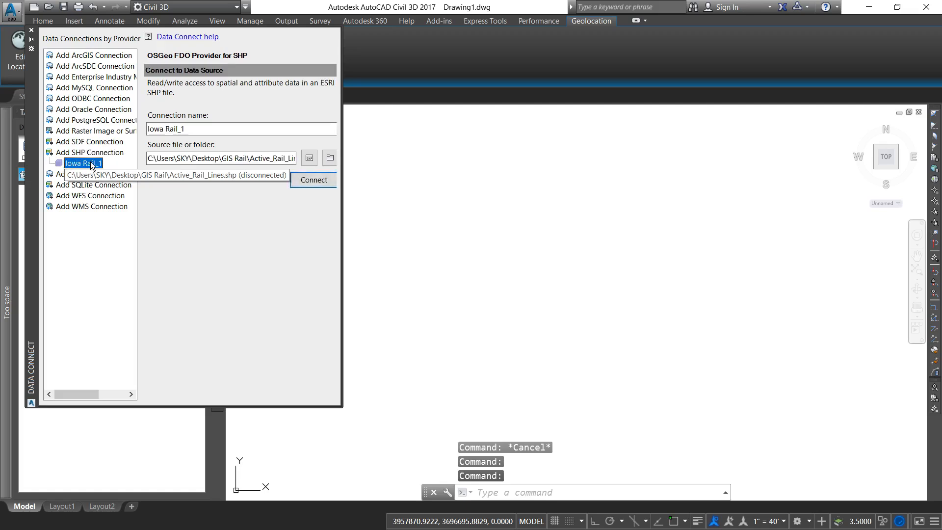
pyautogui.rightClick(79, 164)
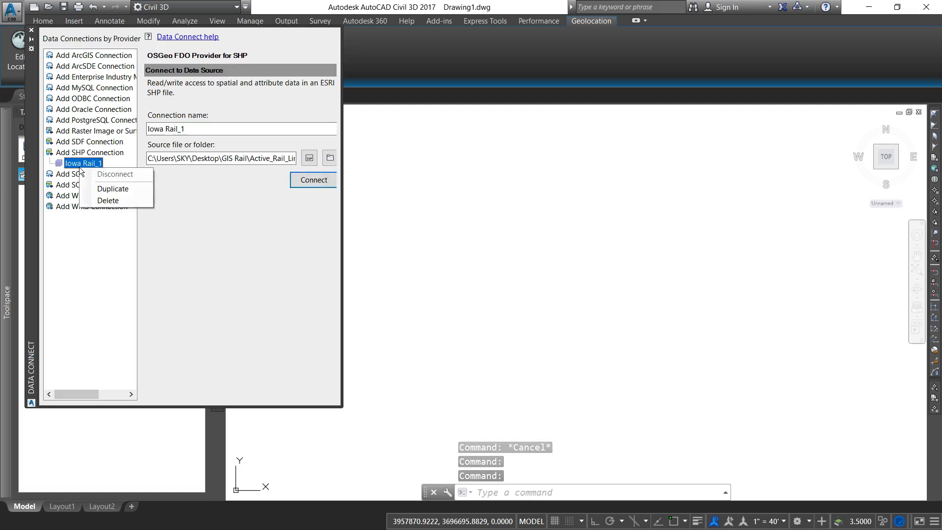
pyautogui.click(101, 202)
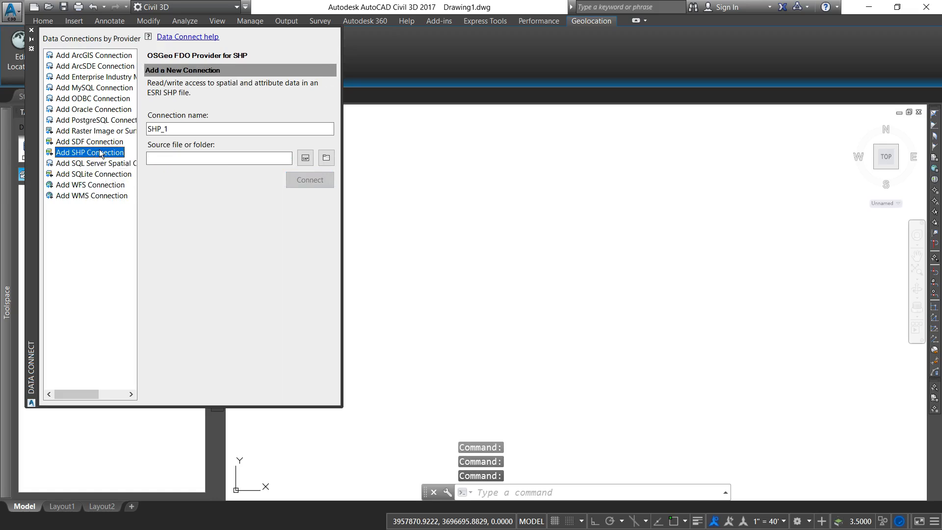
# Create an SHP connection named Iowa Rail from Active_Rail_Lines.shp in the GIS Rail folder and connect to it
pyautogui.press('Tab')
pyautogui.write('Iowa')
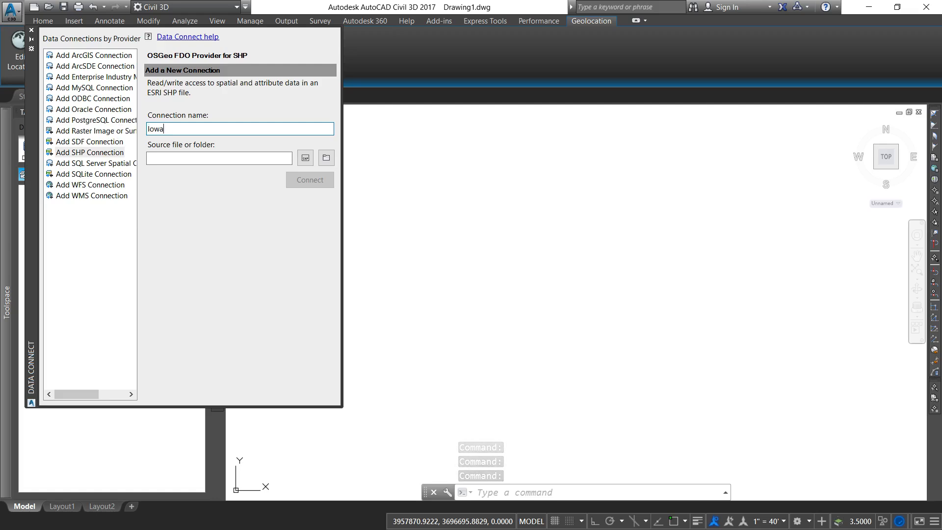
pyautogui.write(' Rail')
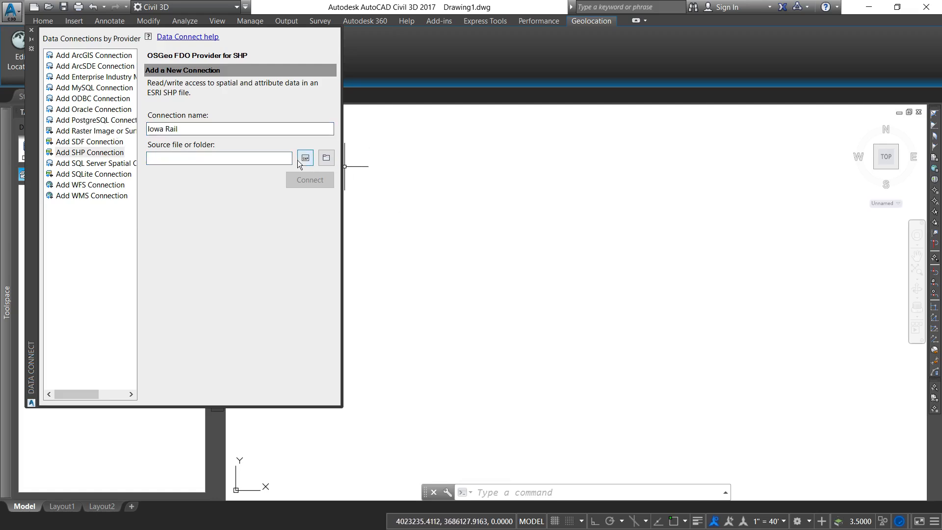
pyautogui.click(305, 158)
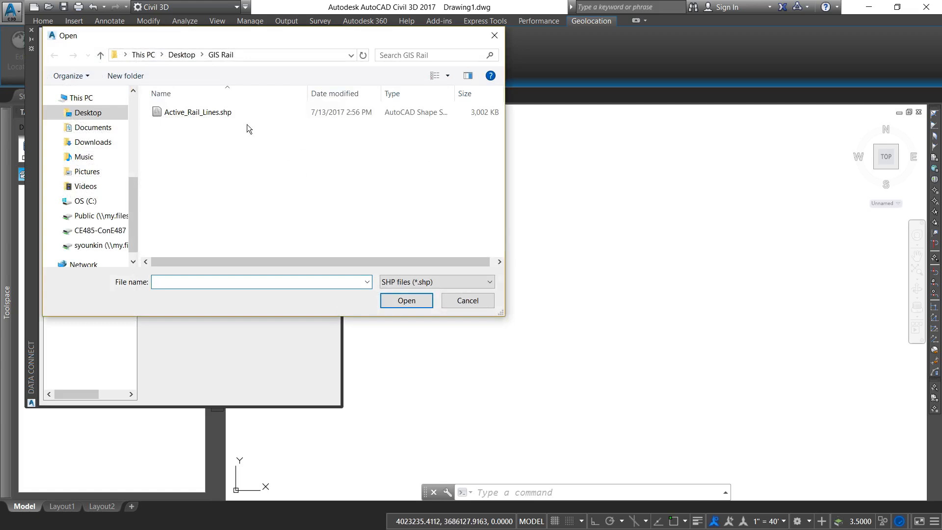
pyautogui.click(231, 113)
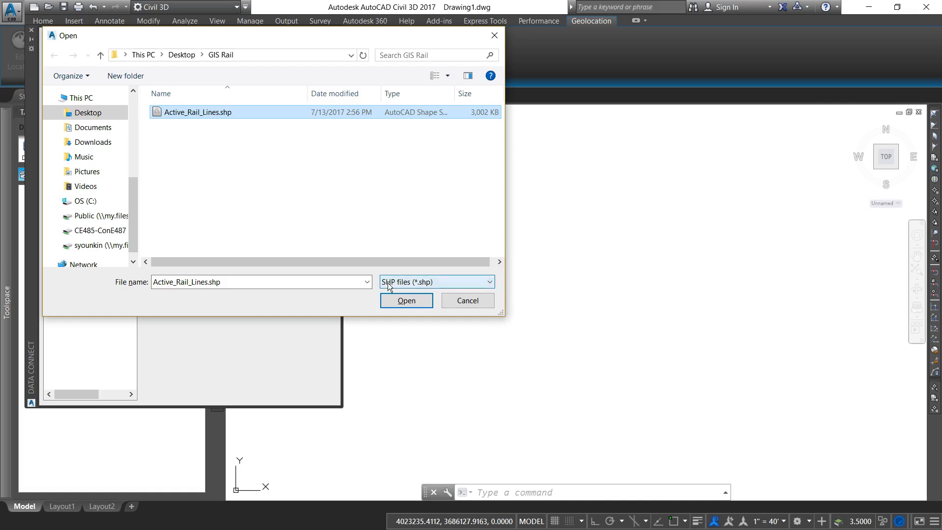
pyautogui.hotkey('alt', 'Tab')
pyautogui.hotkey('alt', 'Tab')
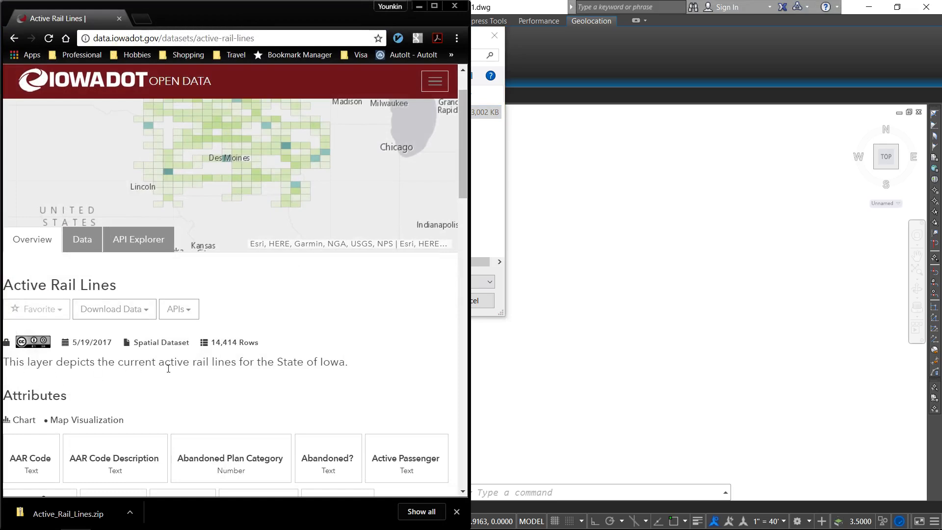
pyautogui.click(418, 7)
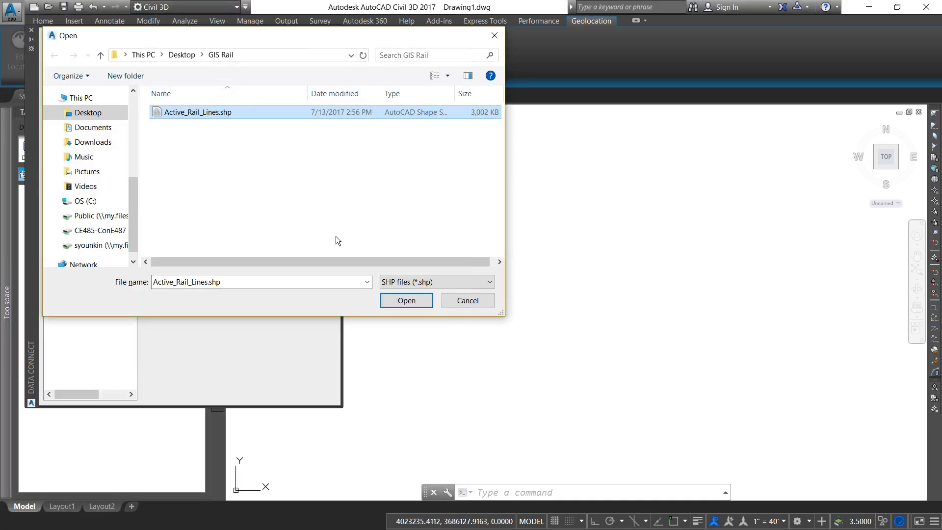
pyautogui.click(391, 300)
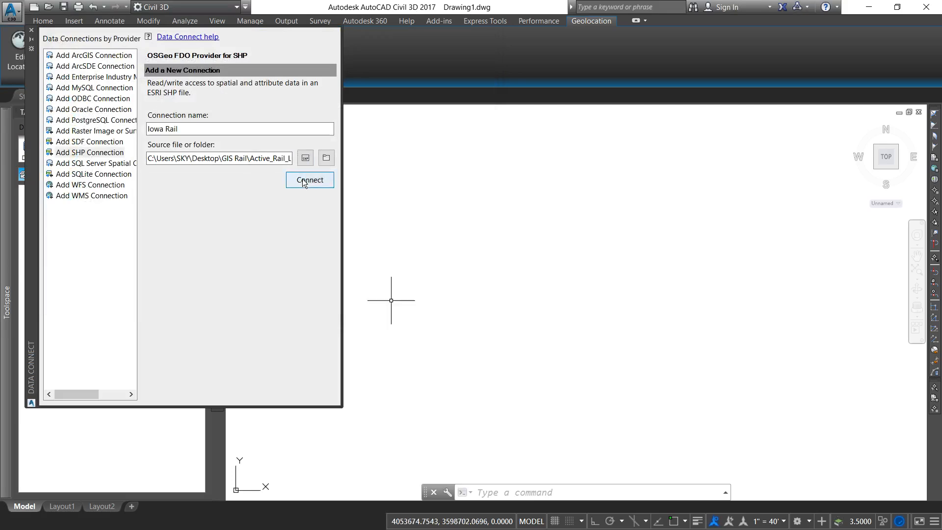
pyautogui.click(303, 181)
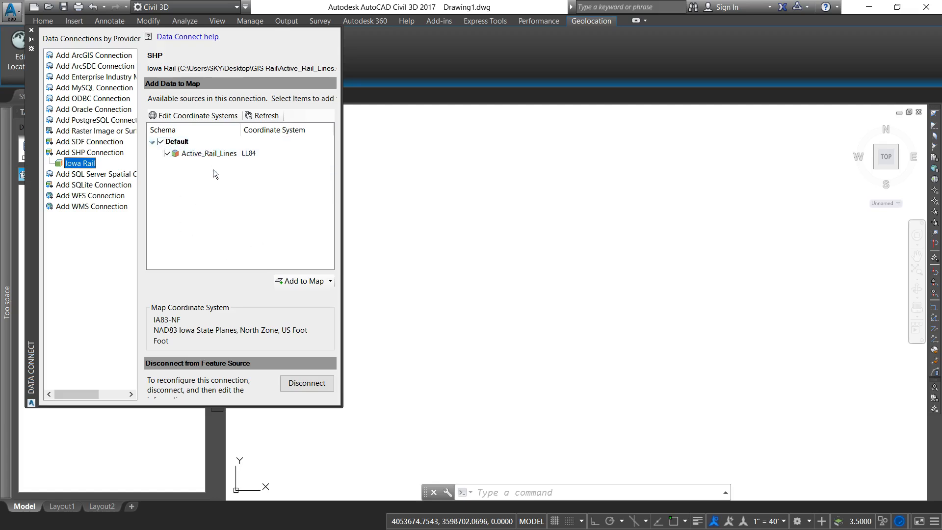
# Add the Active_Rail_Lines feature source to the map and close the data connection manager
pyautogui.click(208, 152)
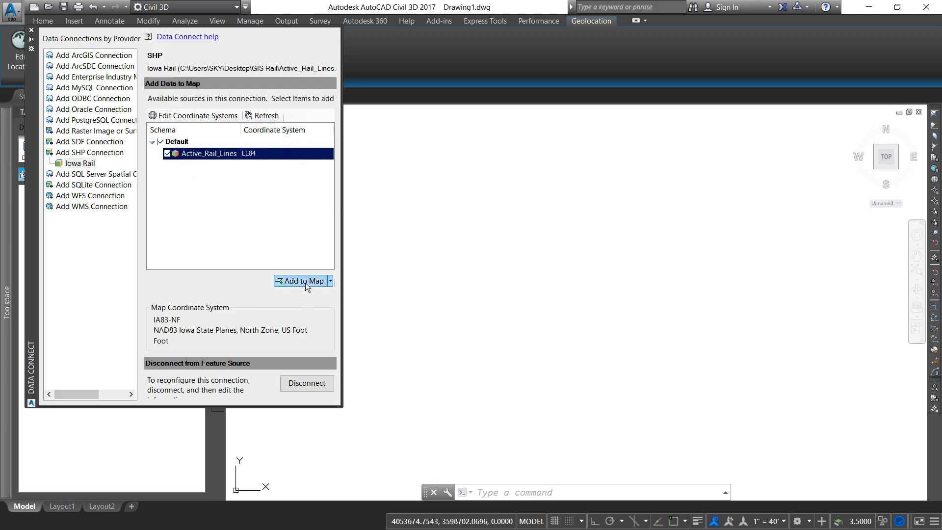
pyautogui.moveTo(249, 157)
pyautogui.click(299, 283)
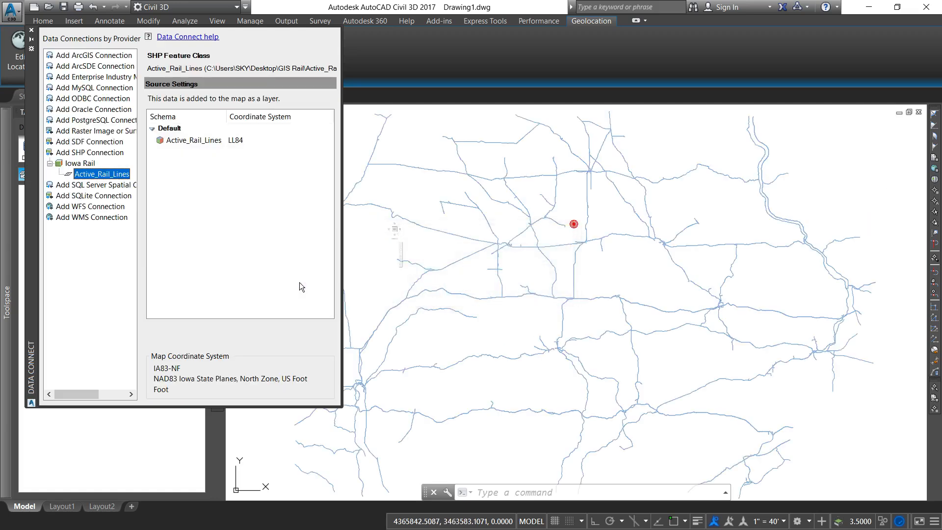
pyautogui.click(31, 30)
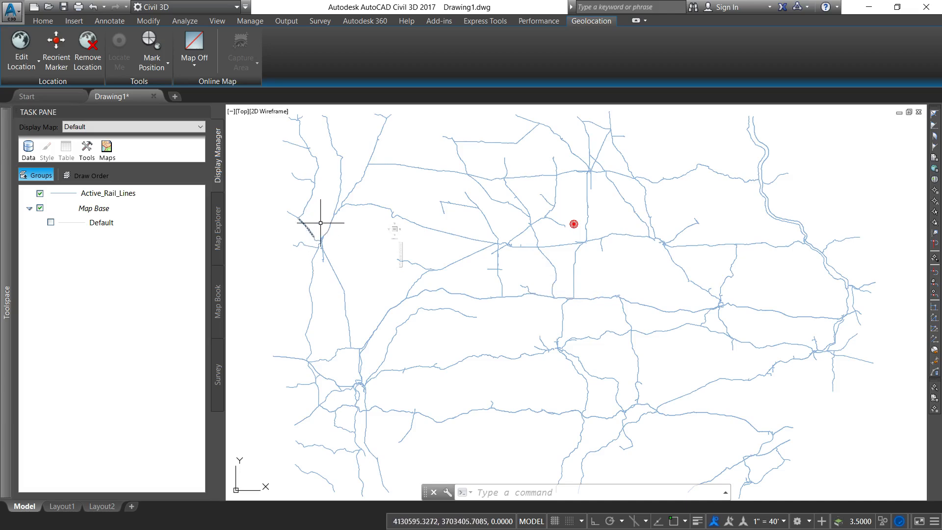
# Filter the Active_Rail_Lines layer to features inside a rectangle drawn around the rail junction near the map's western edge
pyautogui.click(122, 194)
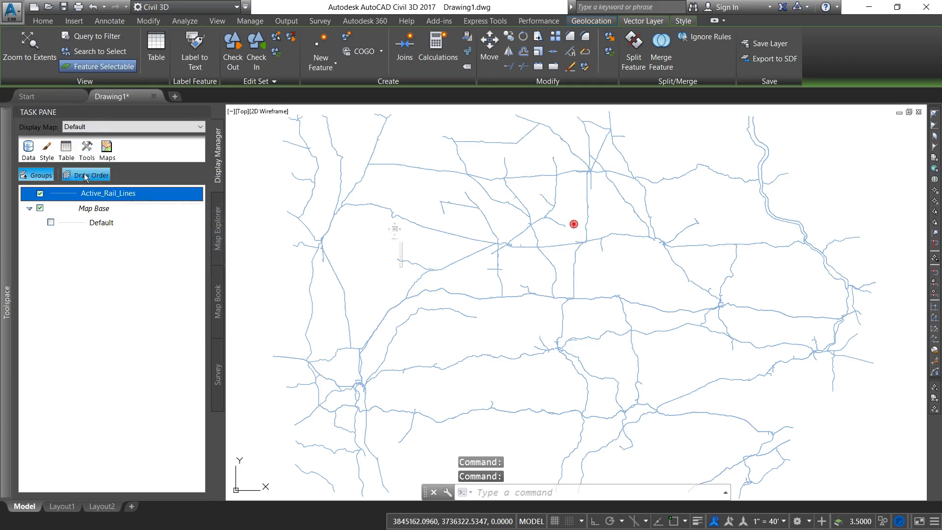
pyautogui.rightClick(110, 197)
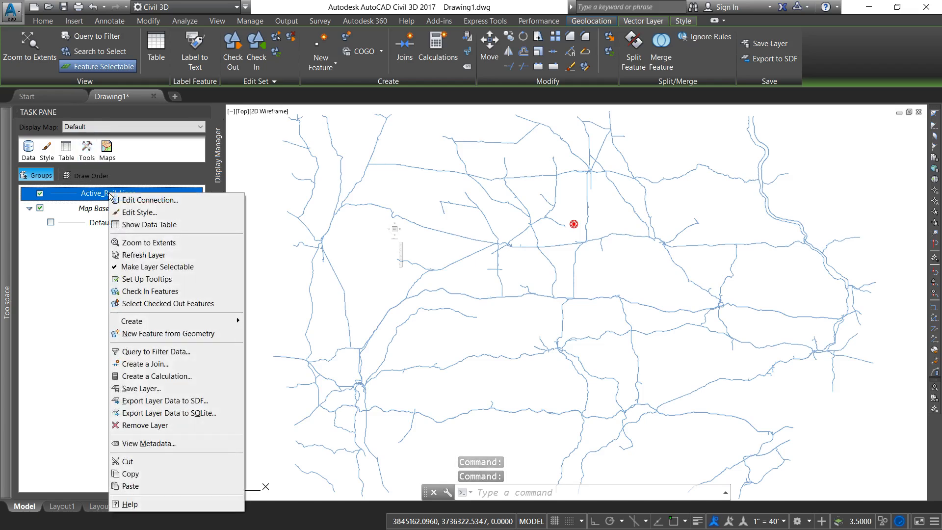
pyautogui.click(146, 353)
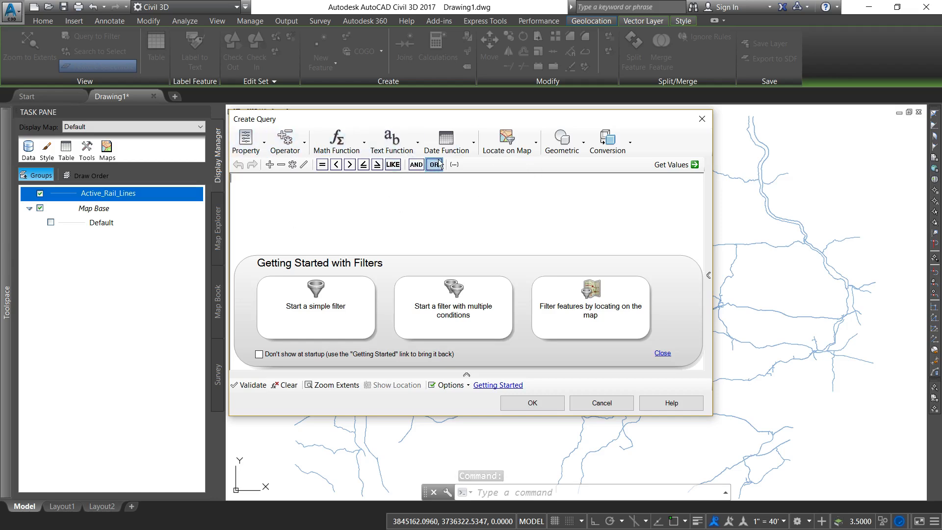
pyautogui.click(511, 142)
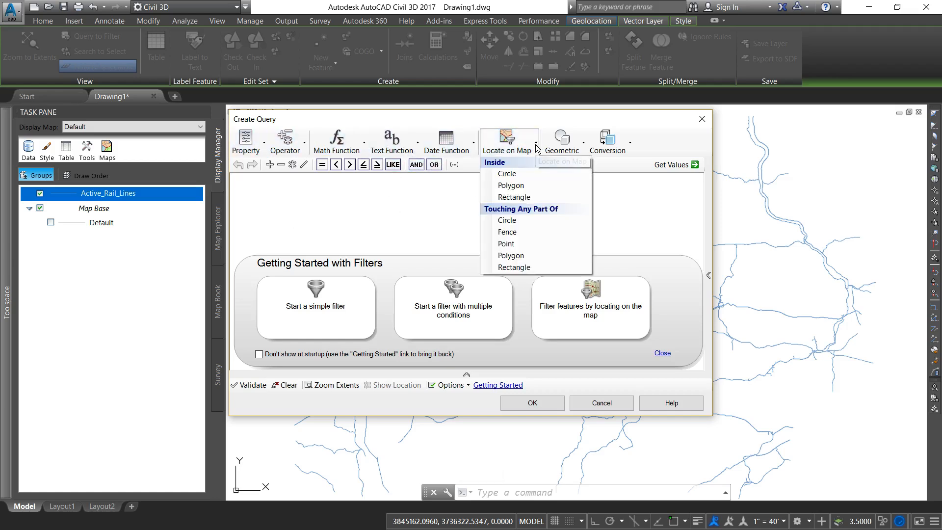
pyautogui.click(521, 198)
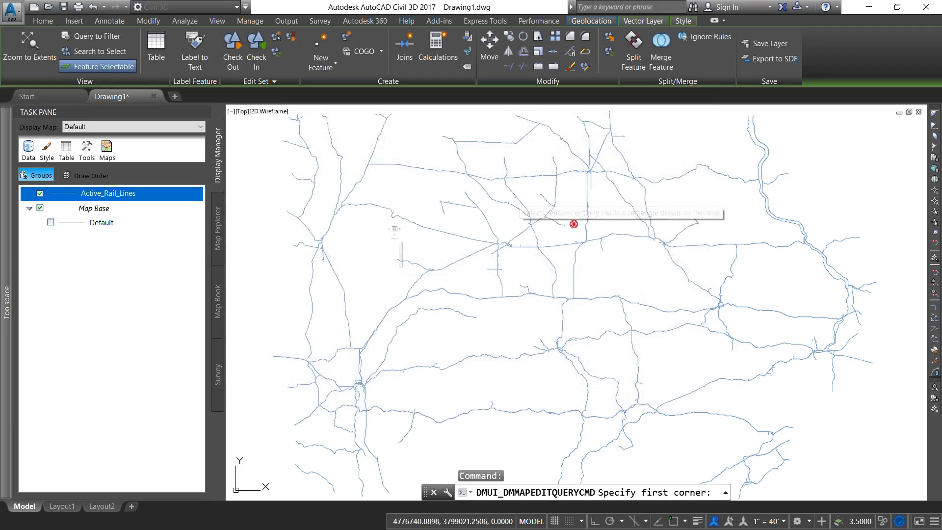
pyautogui.click(276, 220)
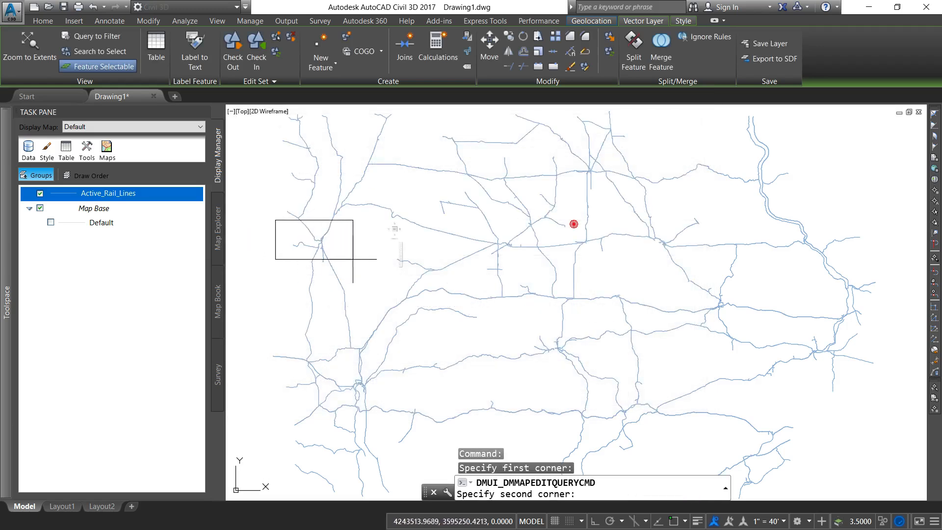
pyautogui.click(360, 275)
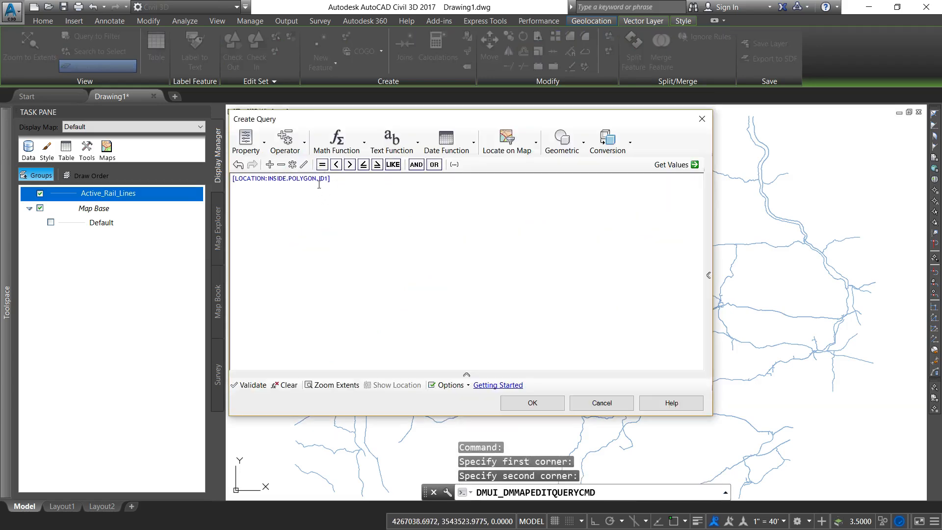
pyautogui.click(533, 402)
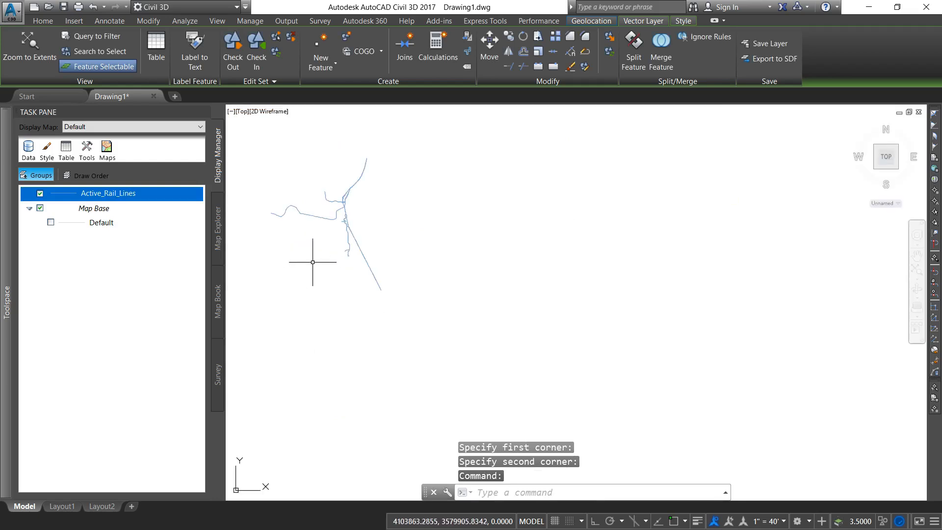
pyautogui.middleClick(314, 260)
pyautogui.middleClick(314, 260)
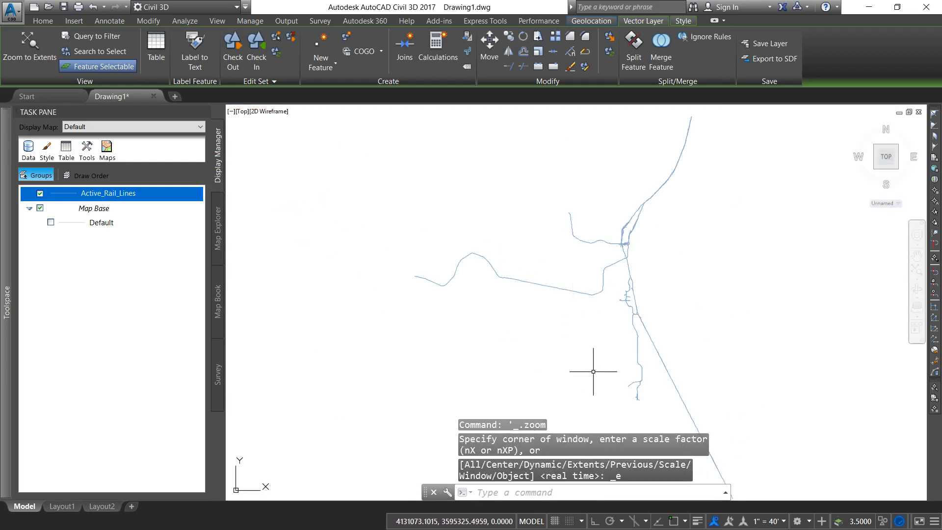
# Show the data table of the Active_Rail_Lines layer, sort it by OWNER, and look through the listed rail owners
pyautogui.scroll(-1, 664, 225)
pyautogui.scroll(2, 664, 243)
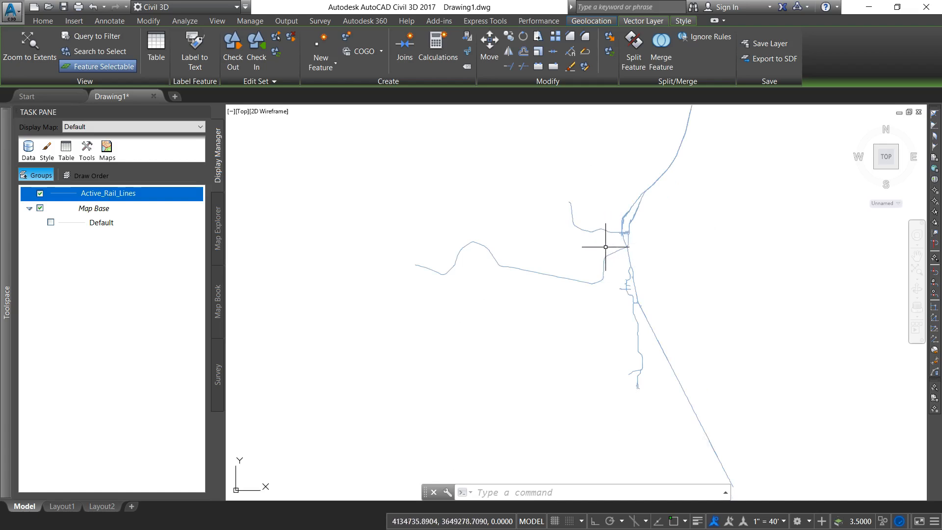
pyautogui.rightClick(104, 192)
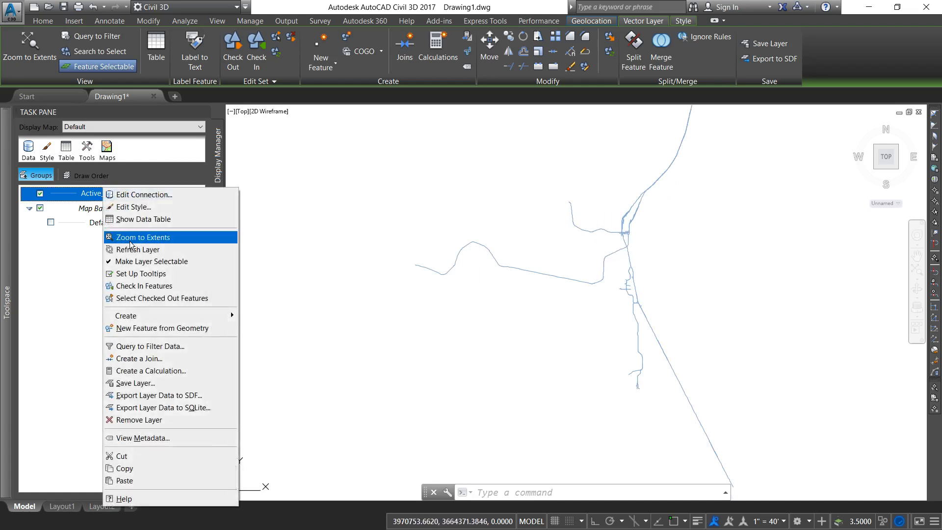
pyautogui.click(143, 220)
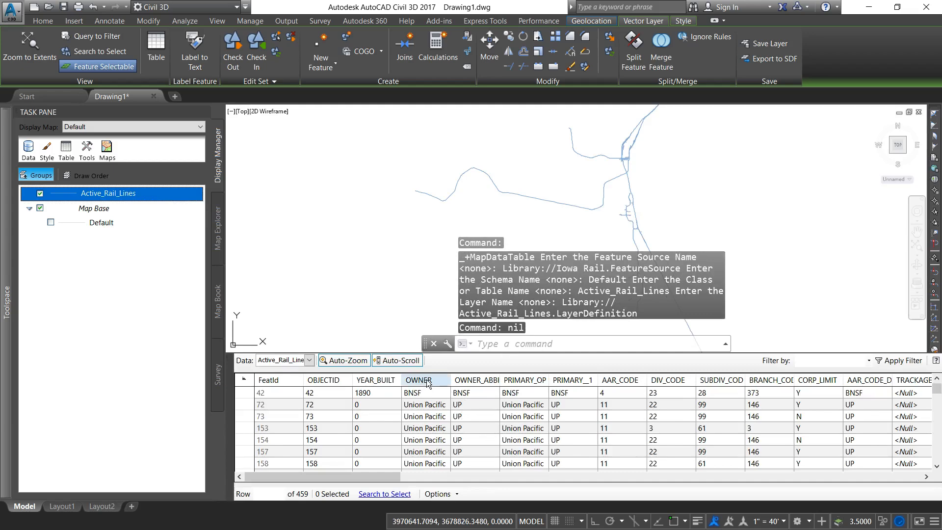
pyautogui.click(427, 381)
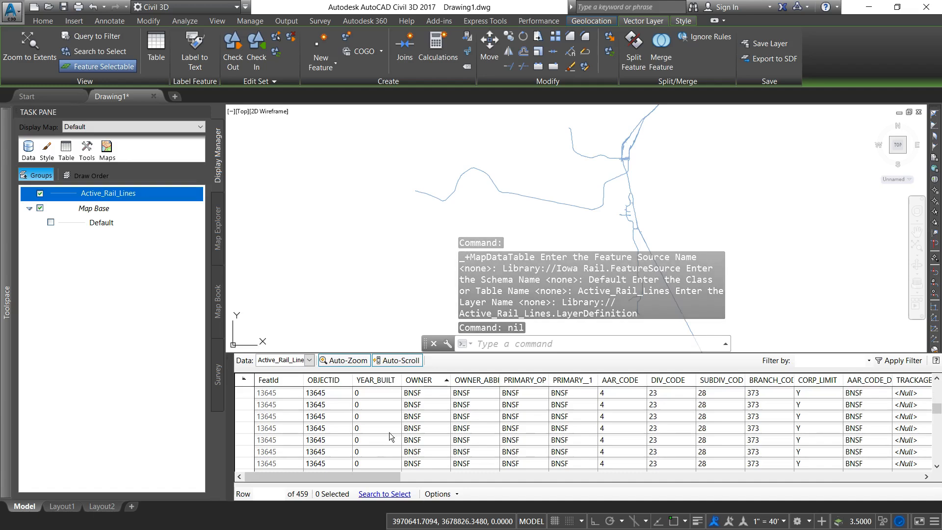
pyautogui.scroll(-3, 406, 443)
pyautogui.scroll(-8, 833, 424)
pyautogui.scroll(-5, 880, 433)
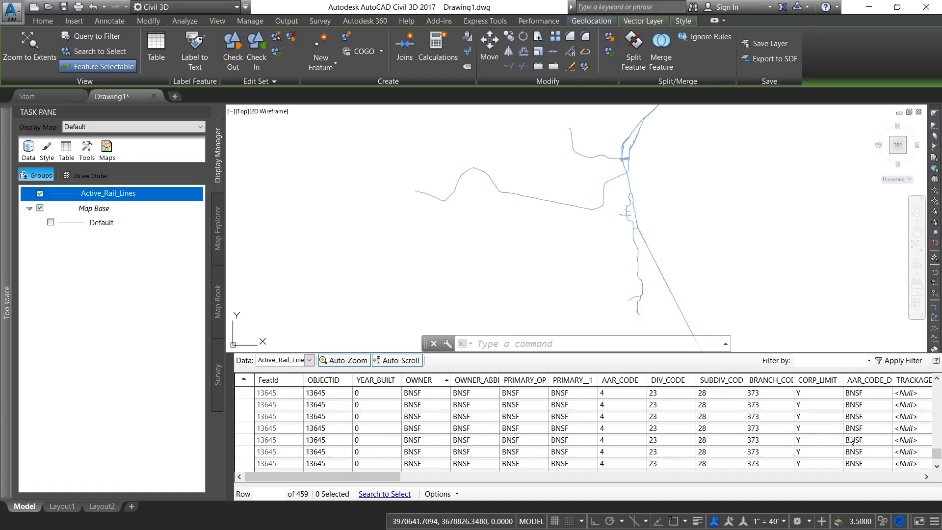
pyautogui.scroll(-5, 852, 440)
pyautogui.scroll(5, 807, 440)
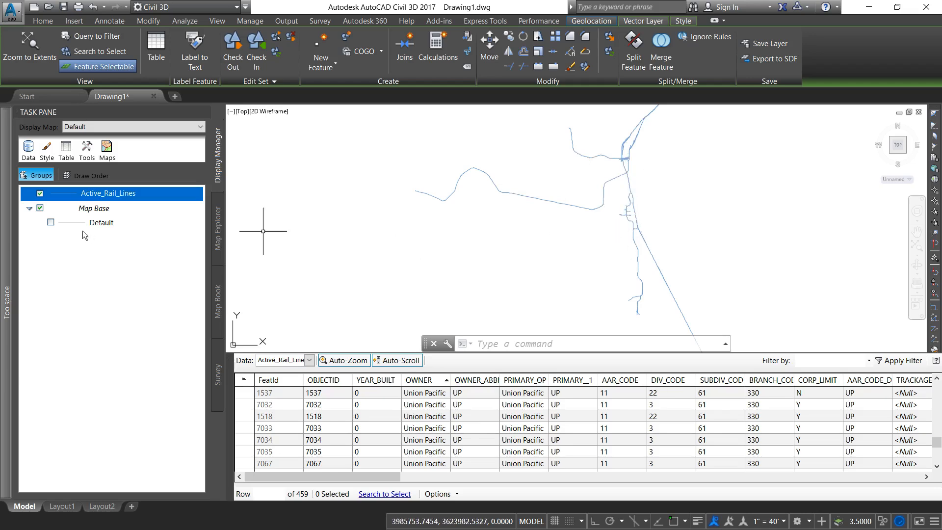
# Edit the Active_Rail_Lines layer style and create a new line theme based on the OWNER property
pyautogui.rightClick(116, 195)
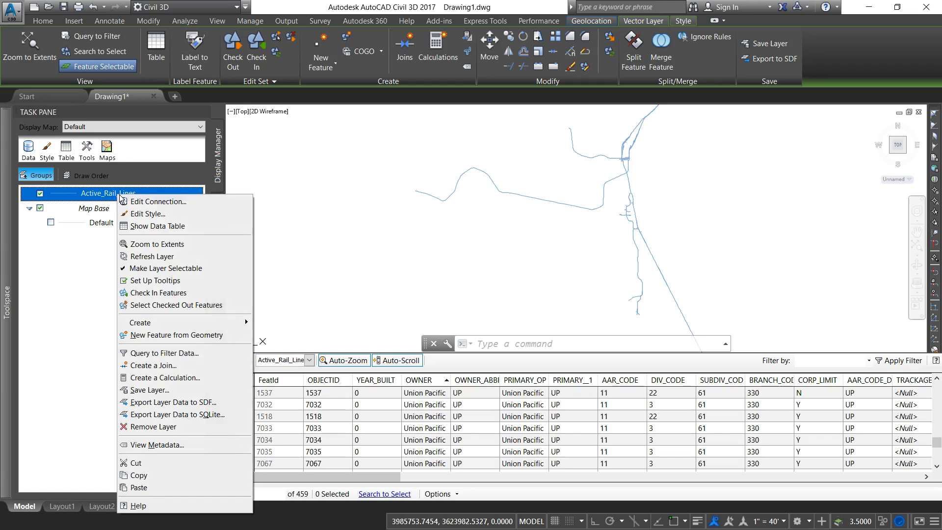
pyautogui.click(144, 214)
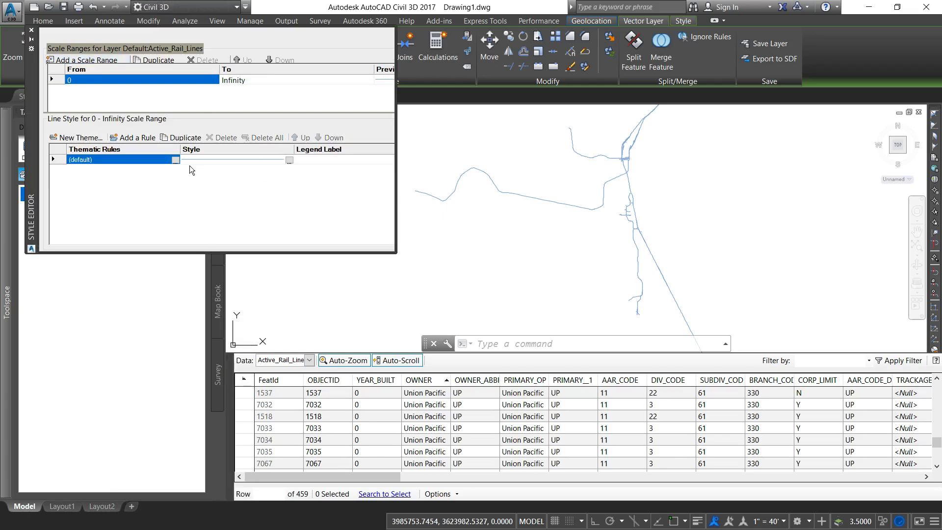
pyautogui.click(85, 139)
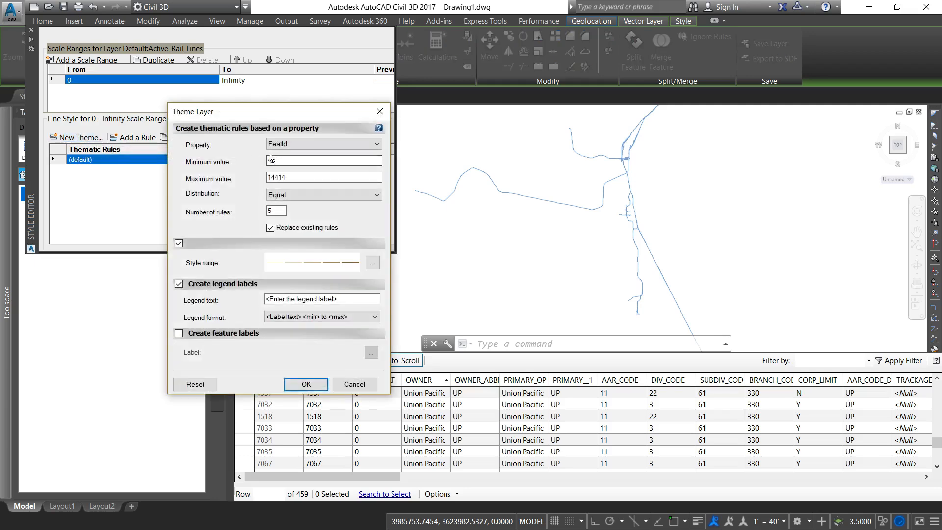
pyautogui.click(292, 144)
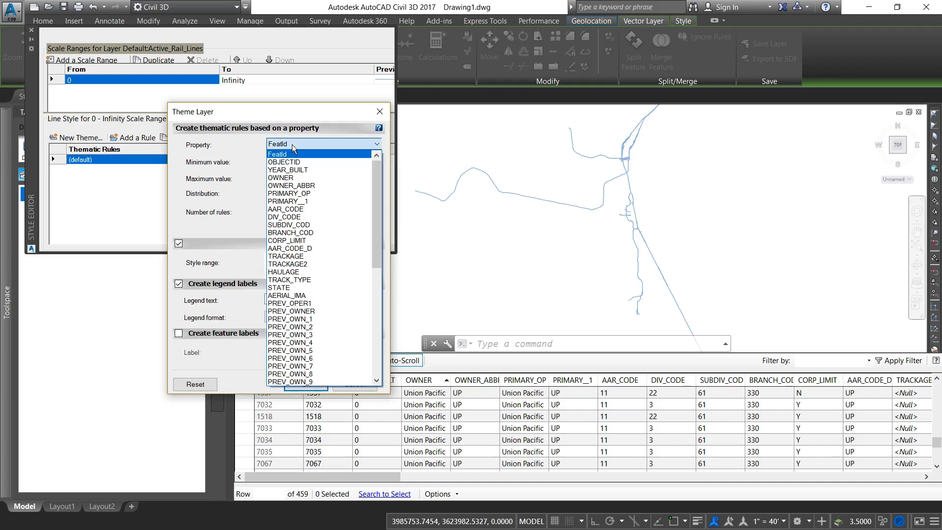
pyautogui.click(300, 178)
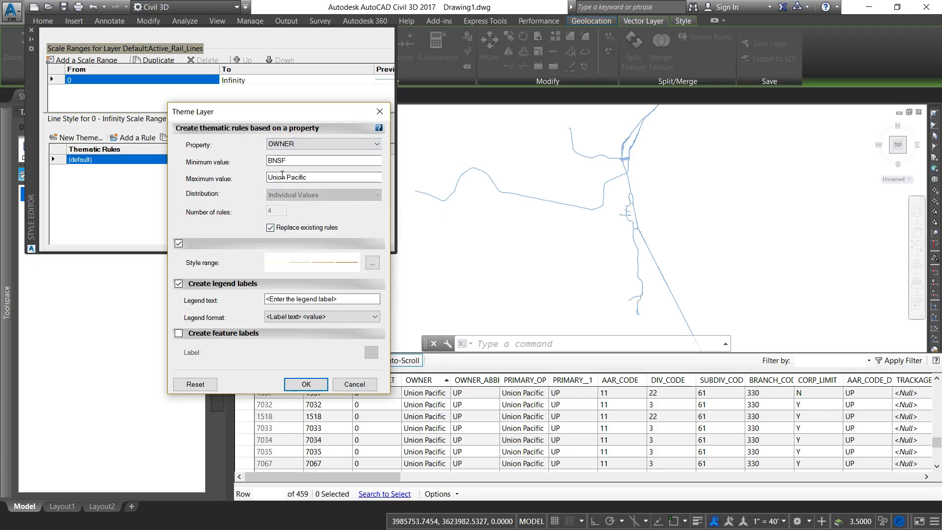
pyautogui.doubleClick(292, 161)
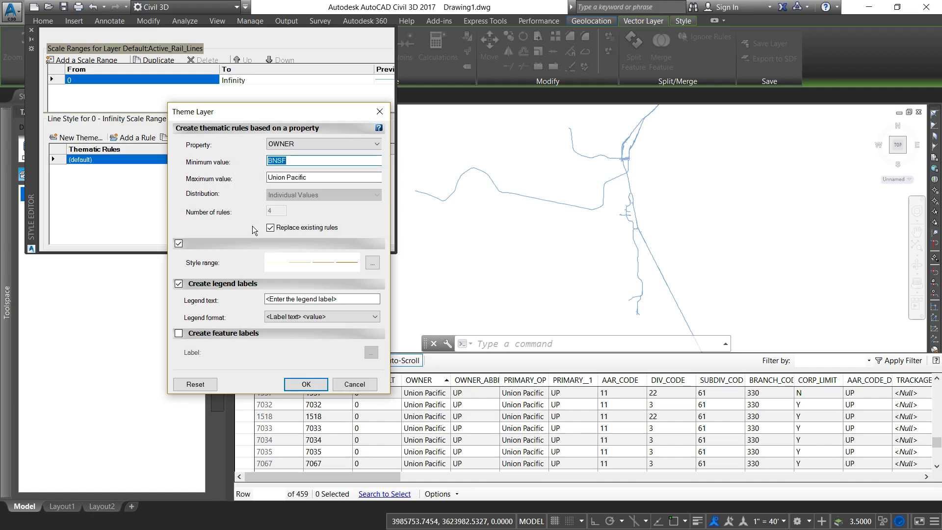
pyautogui.click(305, 385)
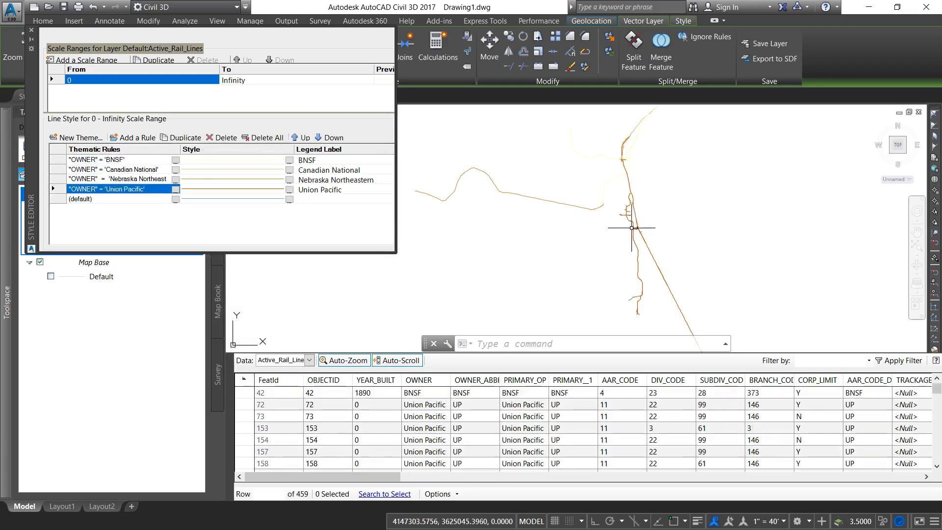
# Examine how the owner theme colours the rail lines around the junction and its southern branches
pyautogui.moveTo(617, 212); pyautogui.dragTo(555, 235, button='middle')
pyautogui.scroll(-6, 555, 235)
pyautogui.scroll(8, 557, 236)
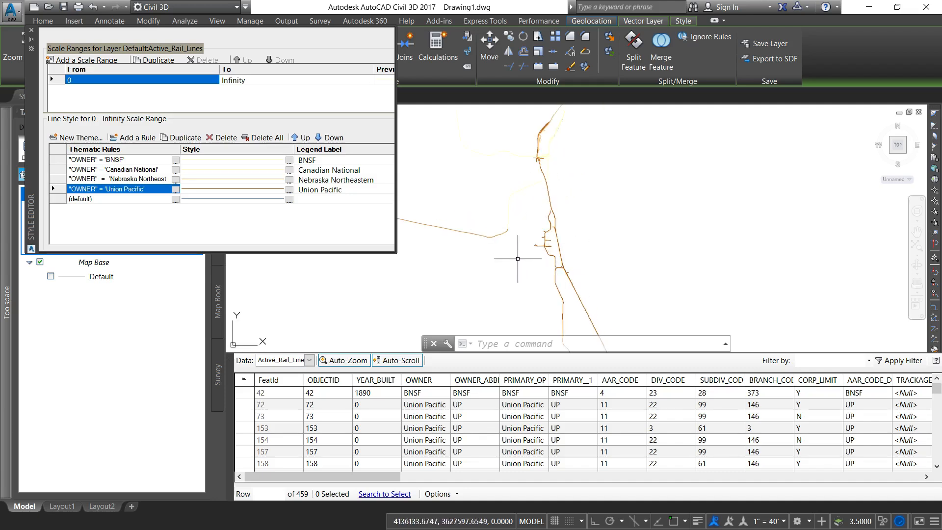
pyautogui.scroll(-5, 553, 235)
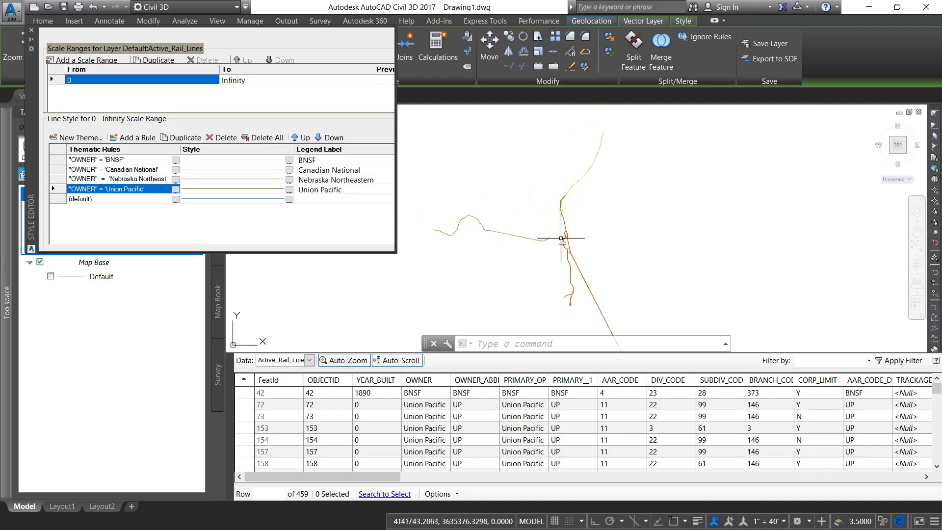
pyautogui.scroll(3, 579, 272)
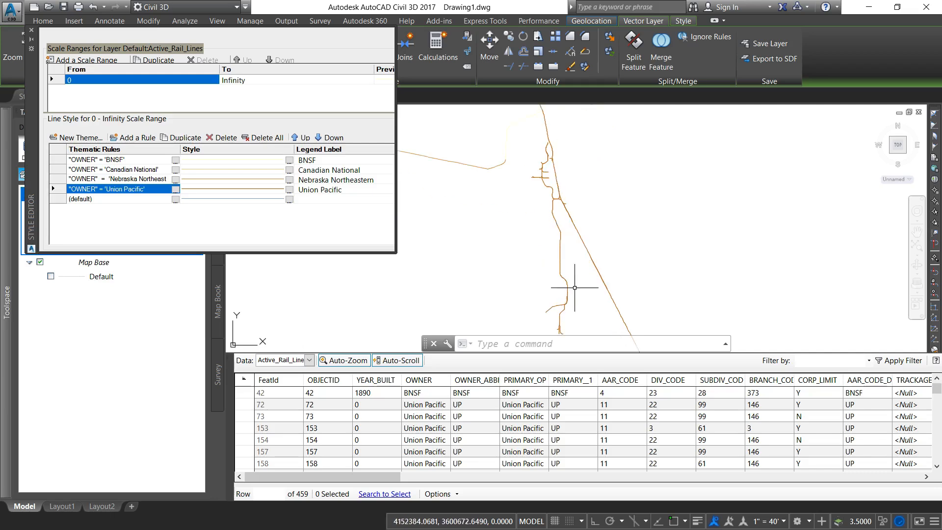
pyautogui.scroll(2, 499, 206)
pyautogui.scroll(-2, 567, 220)
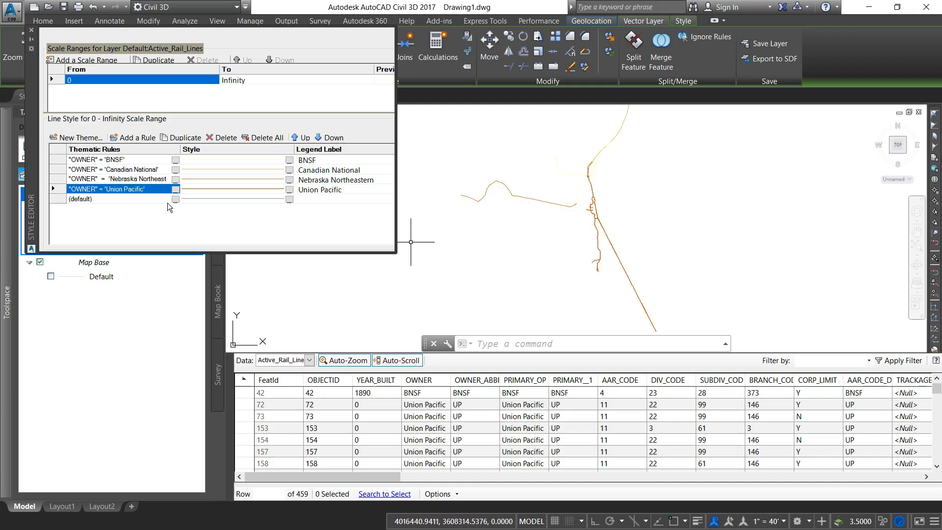
# Delete the Canadian National, Nebraska Northeastern, Union Pacific and default thematic rules, keeping only the BNSF rule
pyautogui.doubleClick(138, 179)
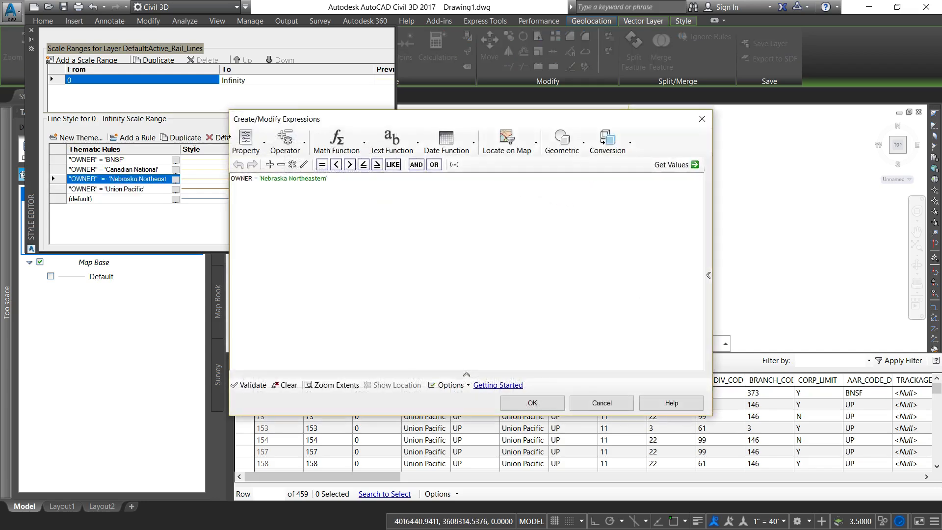
pyautogui.press('Escape')
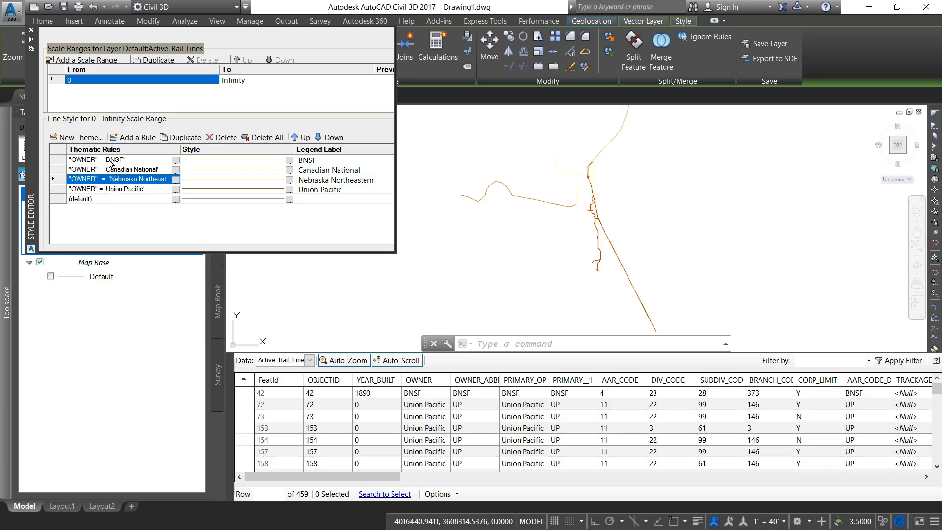
pyautogui.doubleClick(118, 170)
pyautogui.press('Escape')
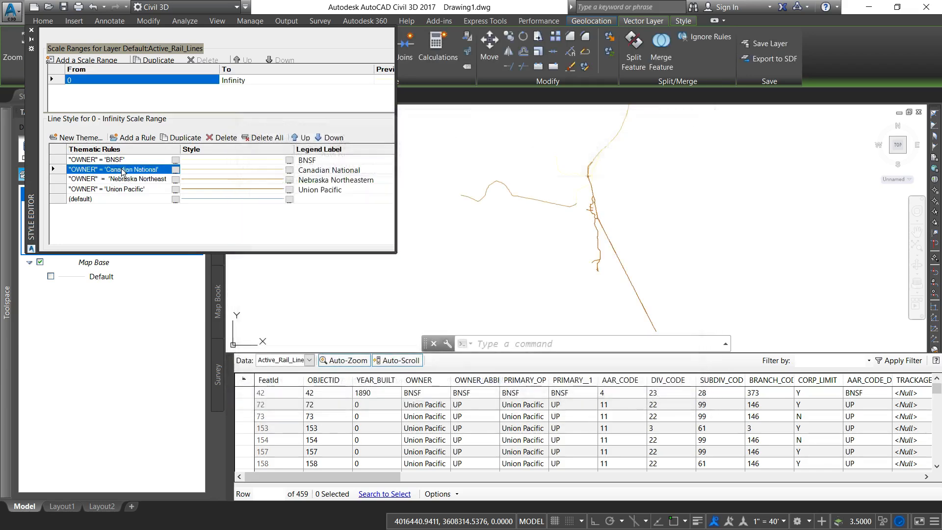
pyautogui.click(222, 139)
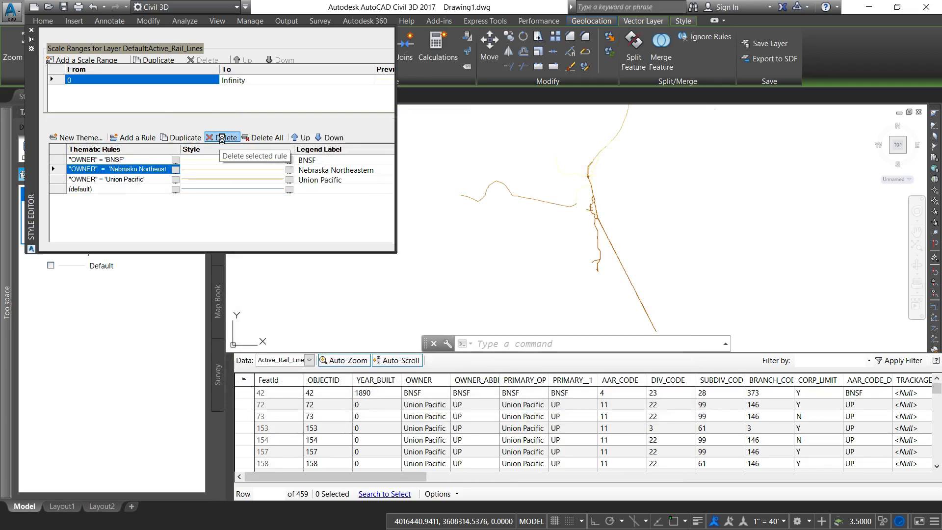
pyautogui.click(222, 139)
pyautogui.click(237, 140)
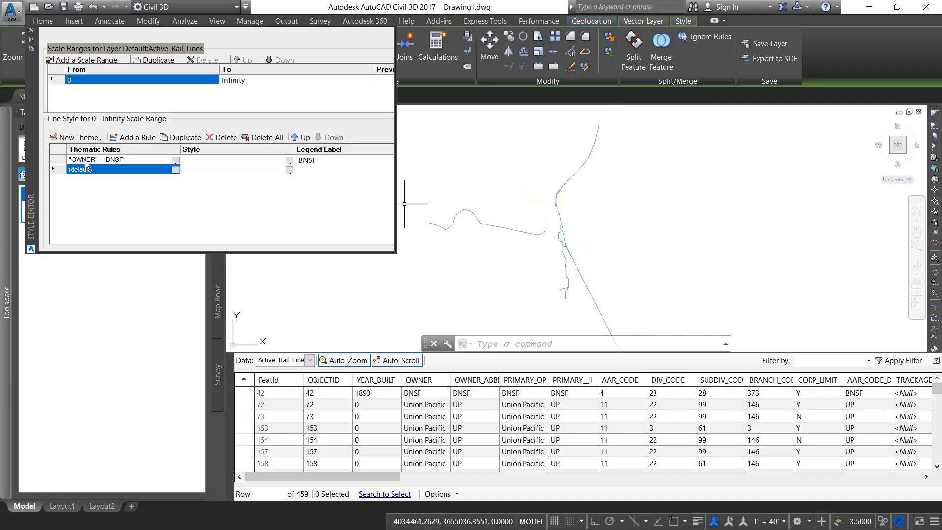
pyautogui.click(221, 139)
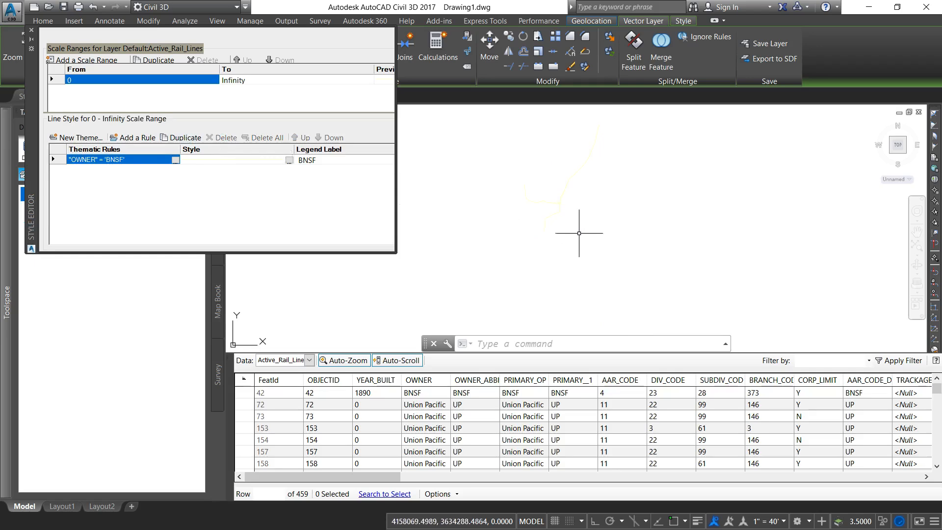
# Change the line colour of the BNSF rule to the darker orange theme colour and apply it
pyautogui.scroll(5, 593, 187)
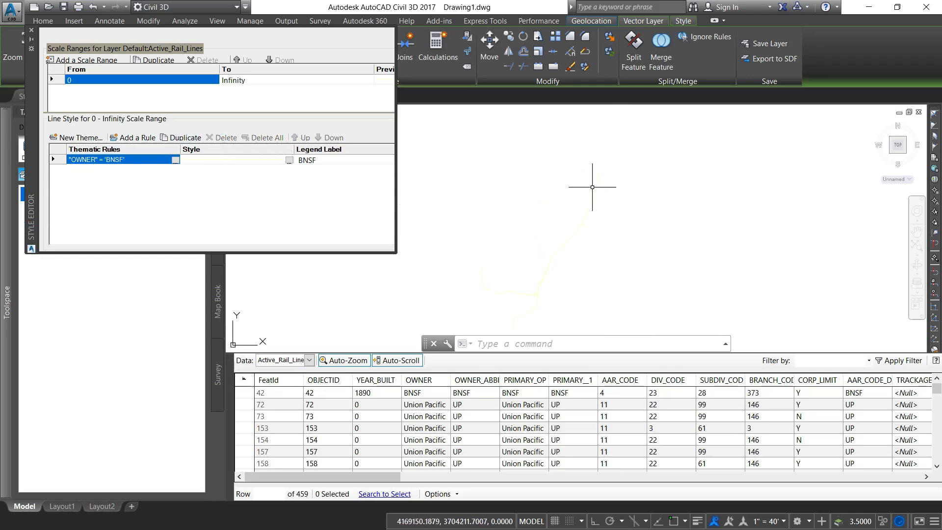
pyautogui.scroll(-4, 589, 202)
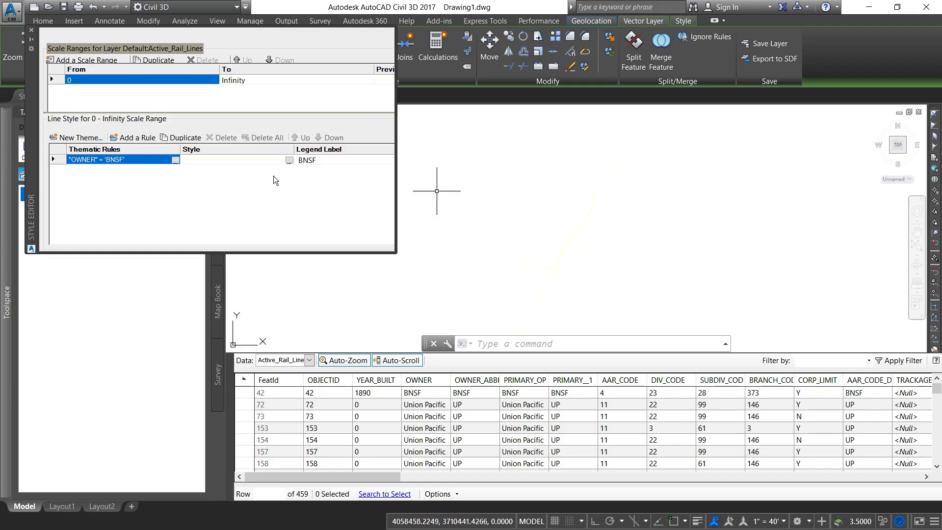
pyautogui.click(289, 161)
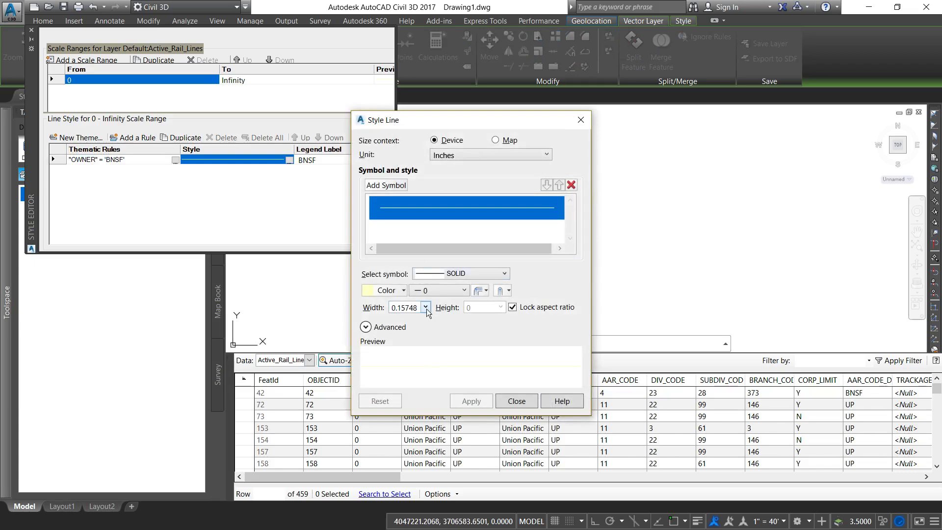
pyautogui.click(404, 291)
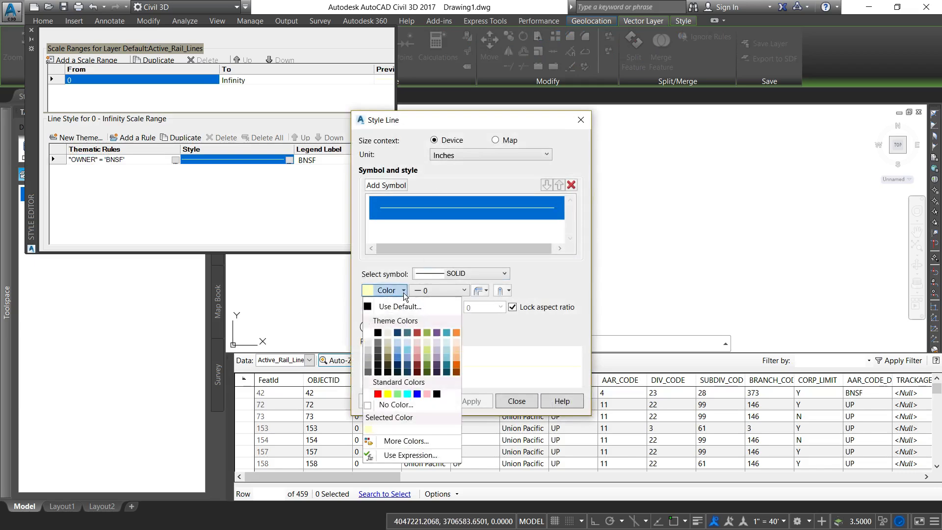
pyautogui.click(457, 364)
pyautogui.click(470, 401)
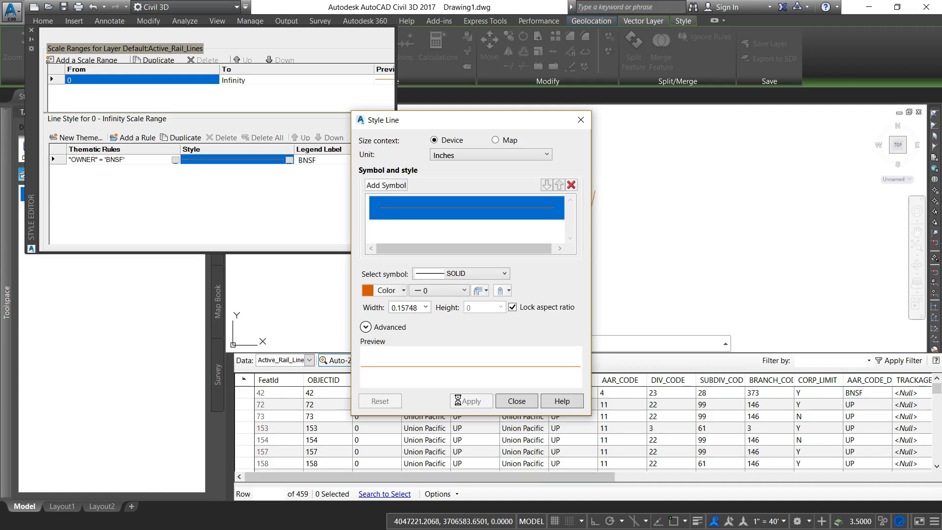
pyautogui.click(516, 402)
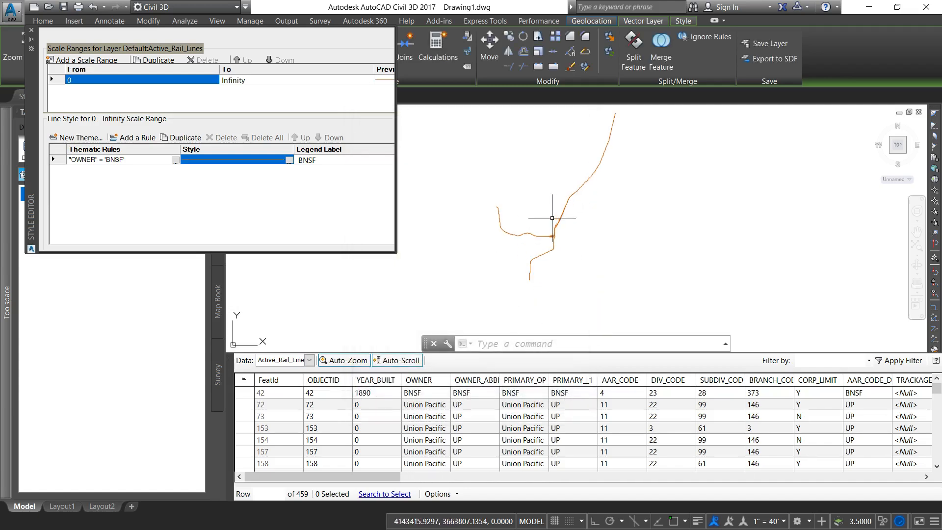
# Close the data table, zoom to the drawing's extents, and close the style editor
pyautogui.moveTo(546, 209); pyautogui.dragTo(535, 247, button='middle')
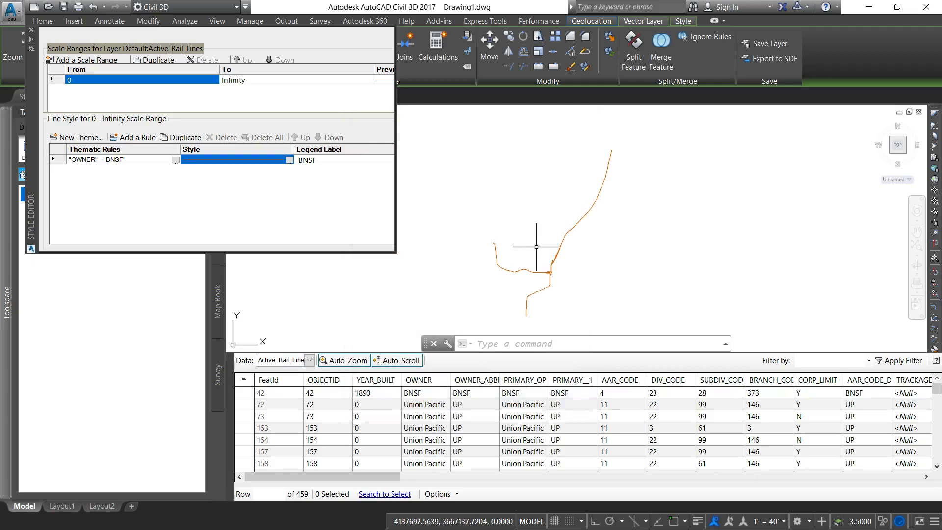
pyautogui.click(230, 359)
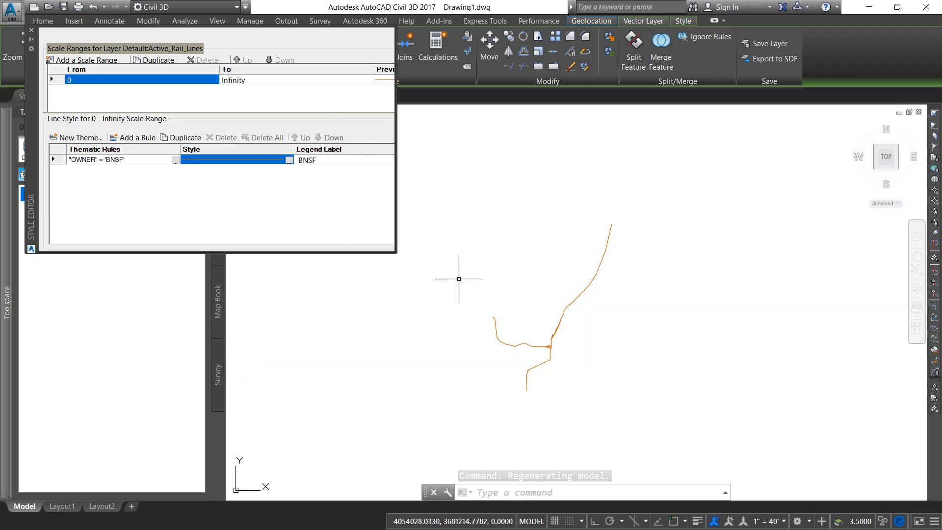
pyautogui.middleClick(520, 329)
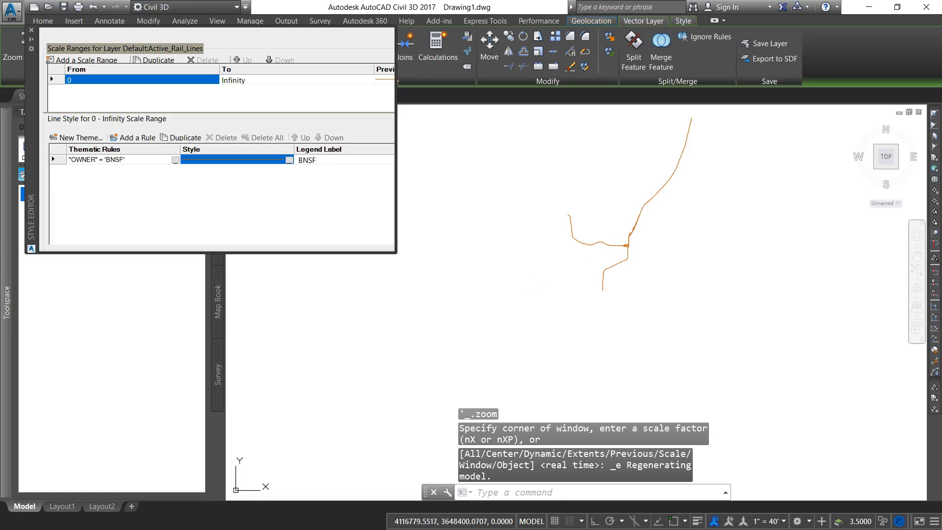
pyautogui.moveTo(622, 217); pyautogui.dragTo(594, 311, button='middle')
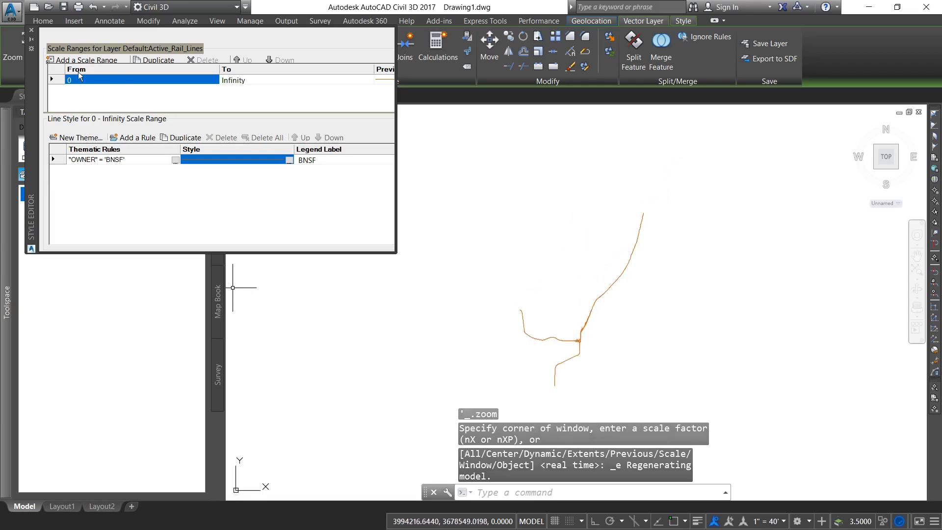
pyautogui.click(32, 30)
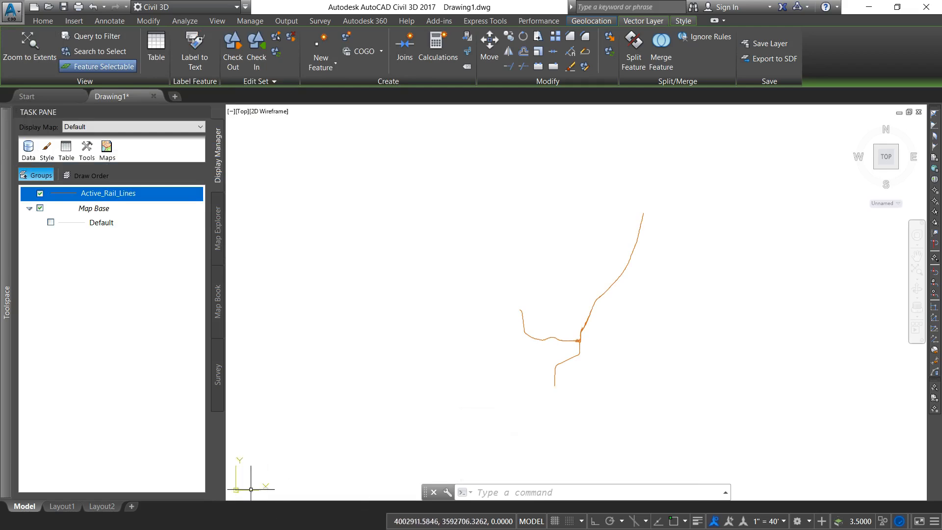
pyautogui.press('super')
pyautogui.click(319, 519)
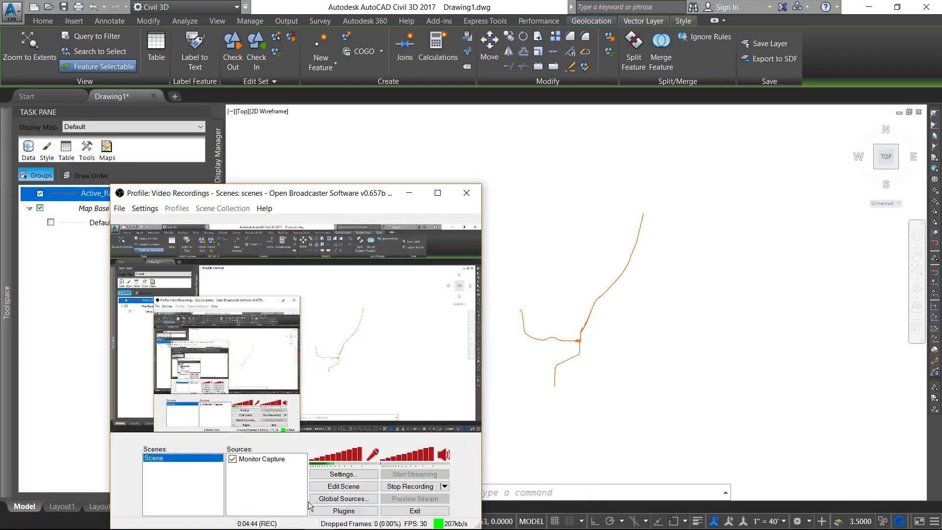